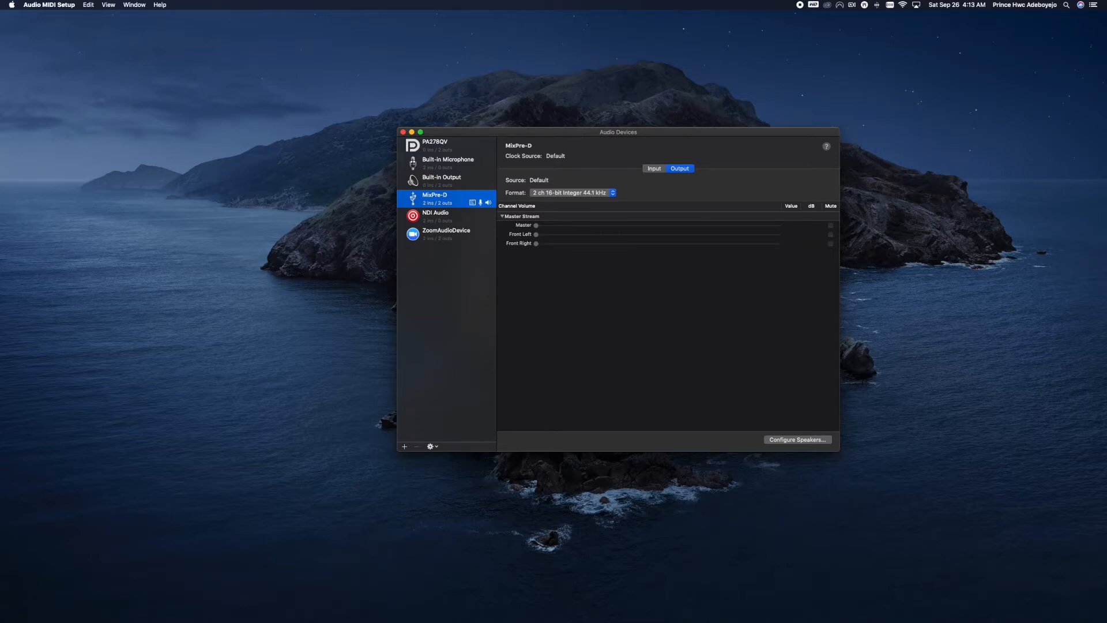
# Arrange the MixPre-D connector photo and front panel photo side by side, shrinking the connector photo's window.
pyautogui.moveTo(890, 340); pyautogui.dragTo(938, 317)
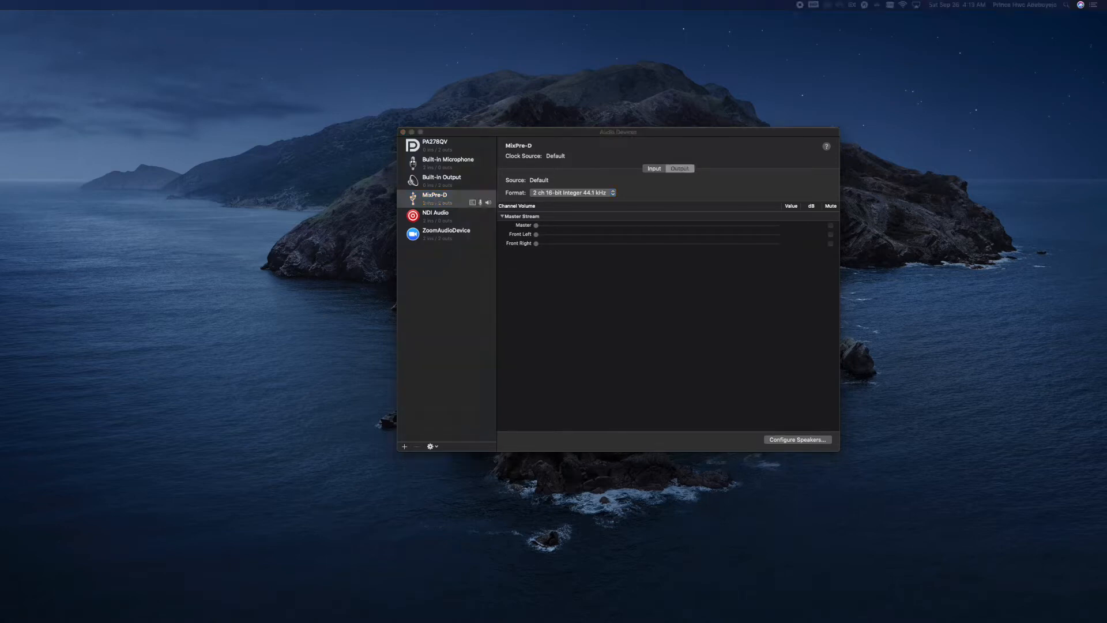
pyautogui.moveTo(1106, 178); pyautogui.dragTo(627, 40)
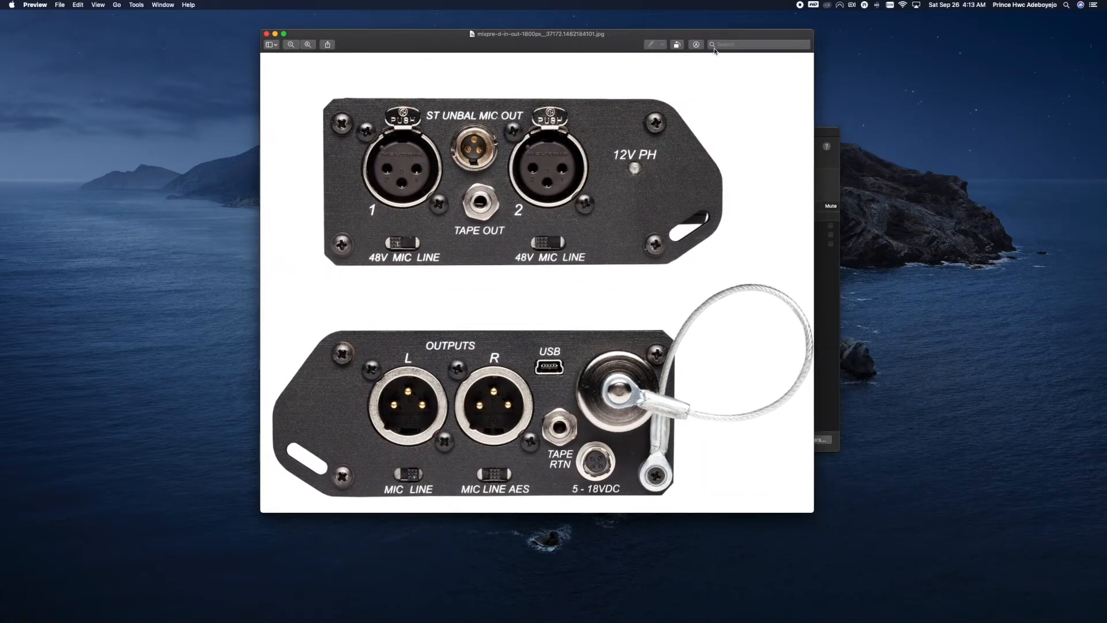
pyautogui.moveTo(715, 50); pyautogui.dragTo(551, 60)
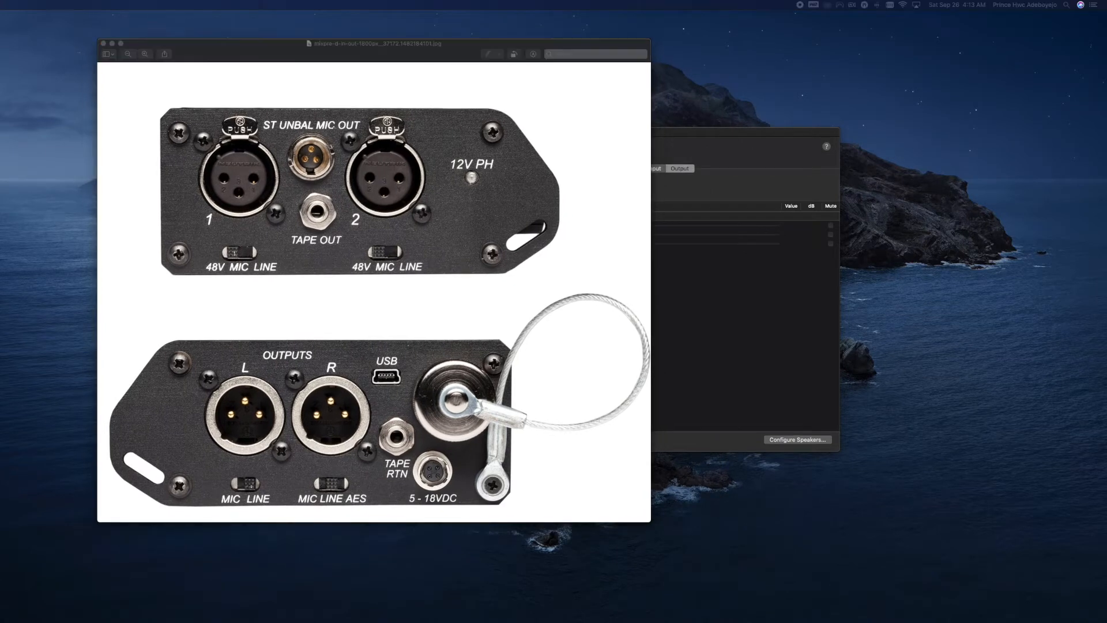
pyautogui.moveTo(1106, 159); pyautogui.dragTo(816, 235)
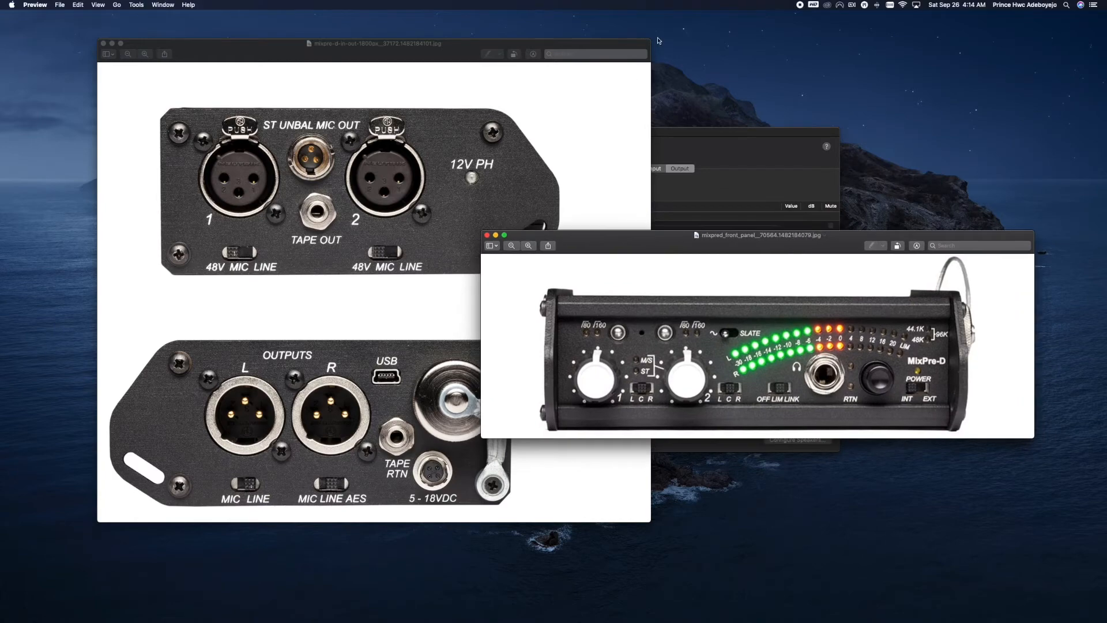
pyautogui.moveTo(644, 43); pyautogui.dragTo(418, 142)
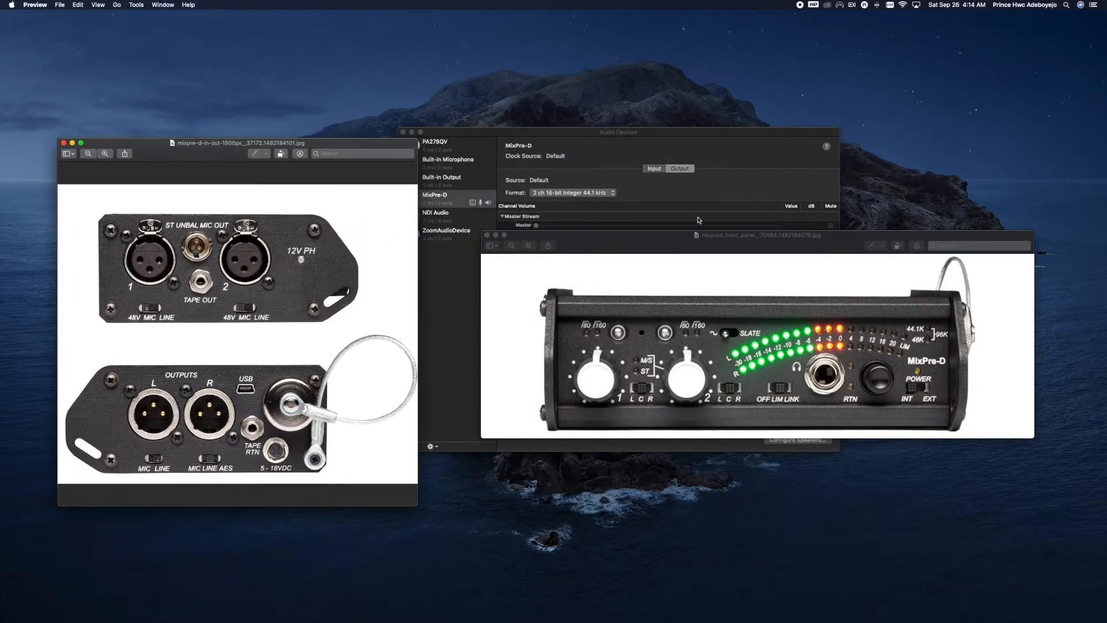
pyautogui.moveTo(695, 238); pyautogui.dragTo(648, 226)
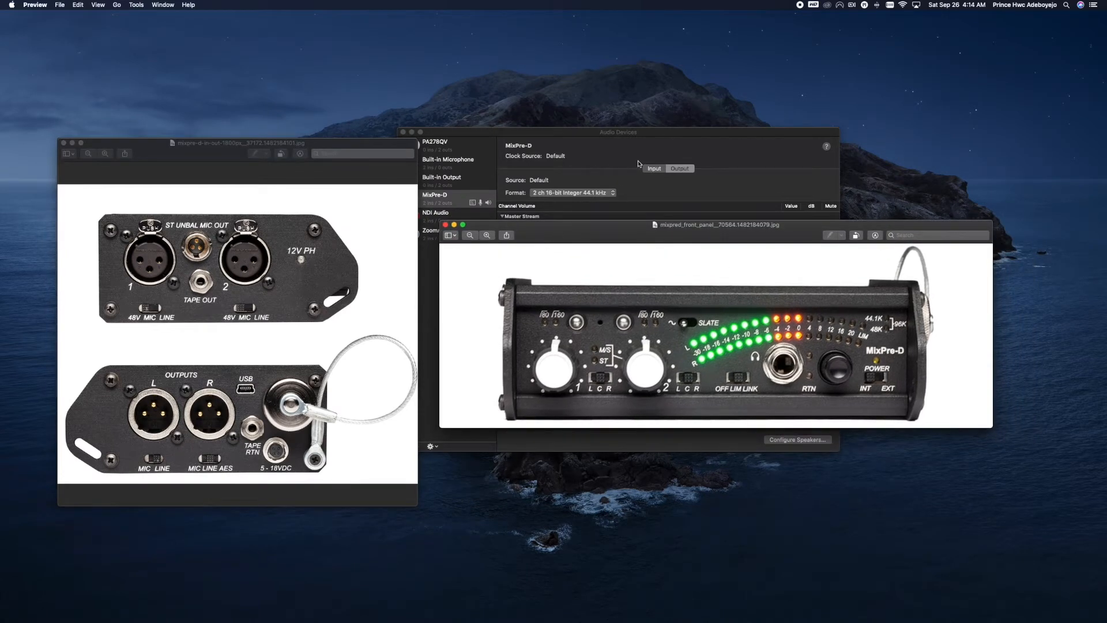
# Move both MixPre-D photos lower on the desktop and place the Audio Devices window in front above them.
pyautogui.moveTo(806, 237); pyautogui.dragTo(898, 403)
pyautogui.moveTo(324, 154); pyautogui.dragTo(334, 302)
pyautogui.click(627, 144)
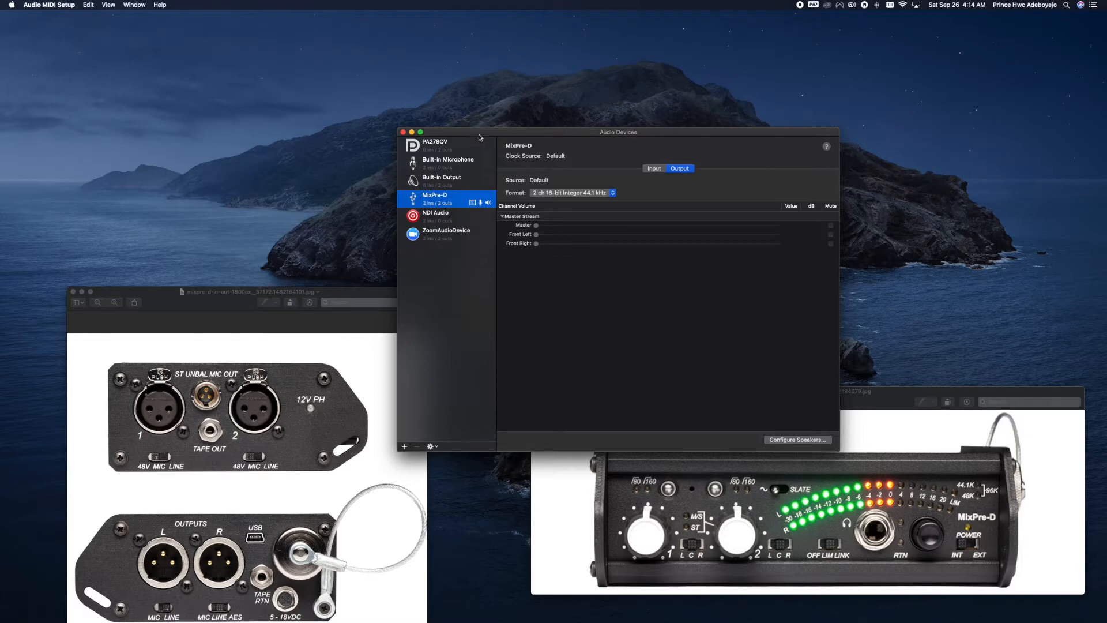
pyautogui.moveTo(527, 134); pyautogui.dragTo(506, 104)
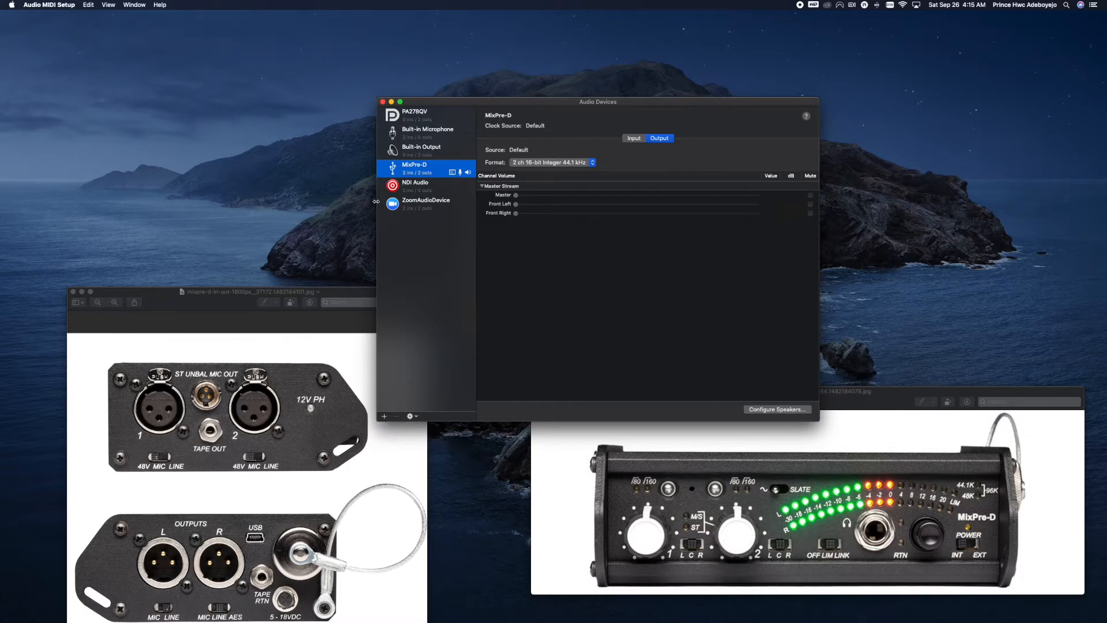
# Create an aggregate audio device and rename it "multi mcs".
pyautogui.click(384, 417)
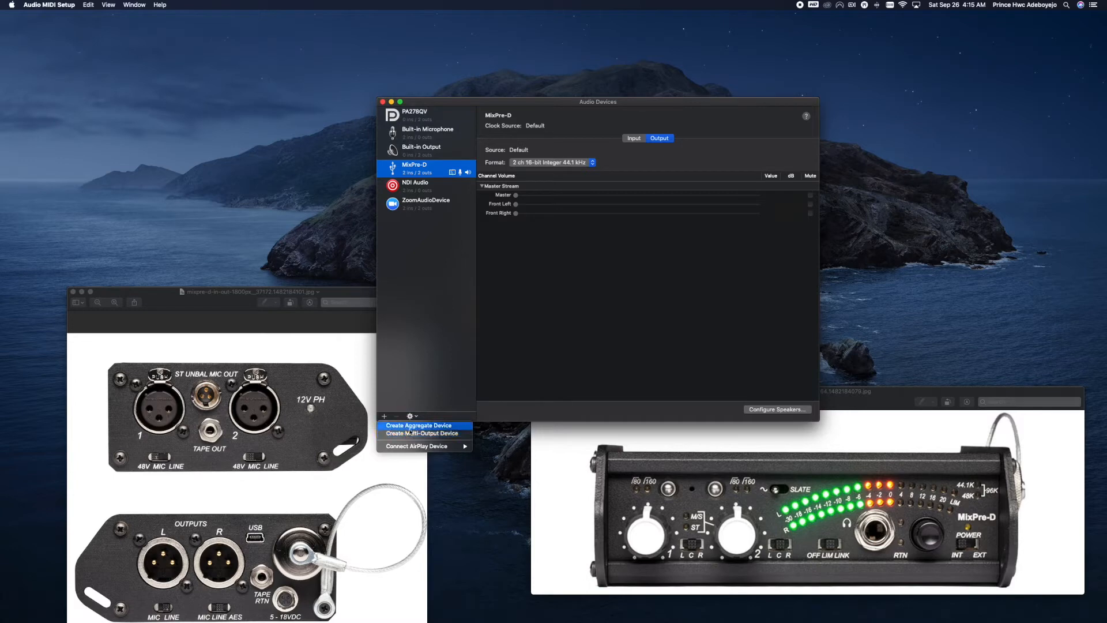
pyautogui.click(429, 428)
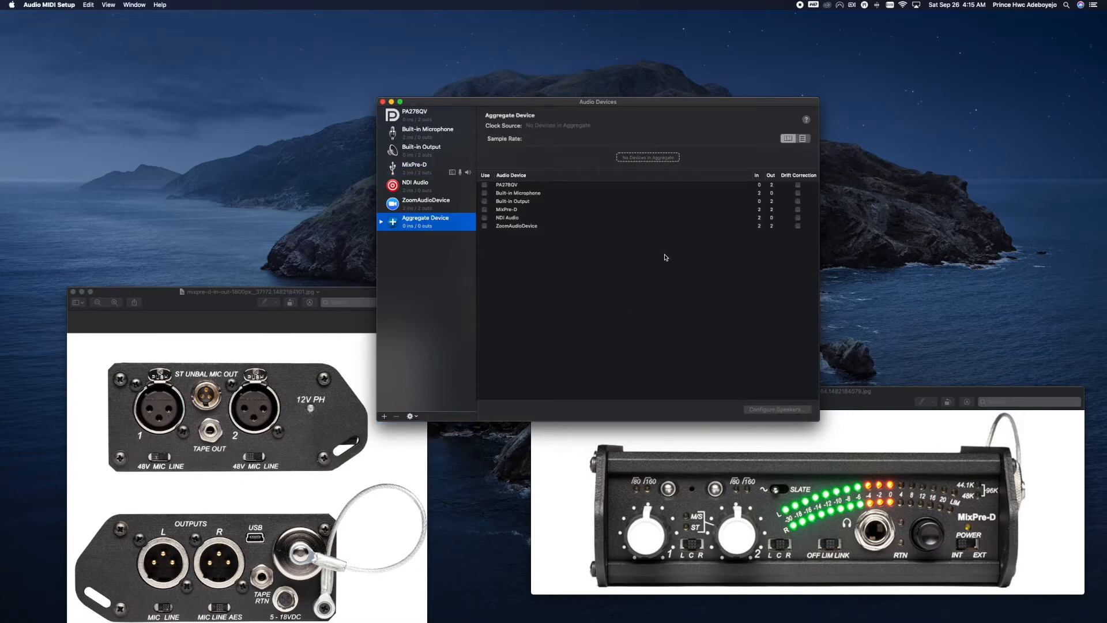
pyautogui.doubleClick(435, 218)
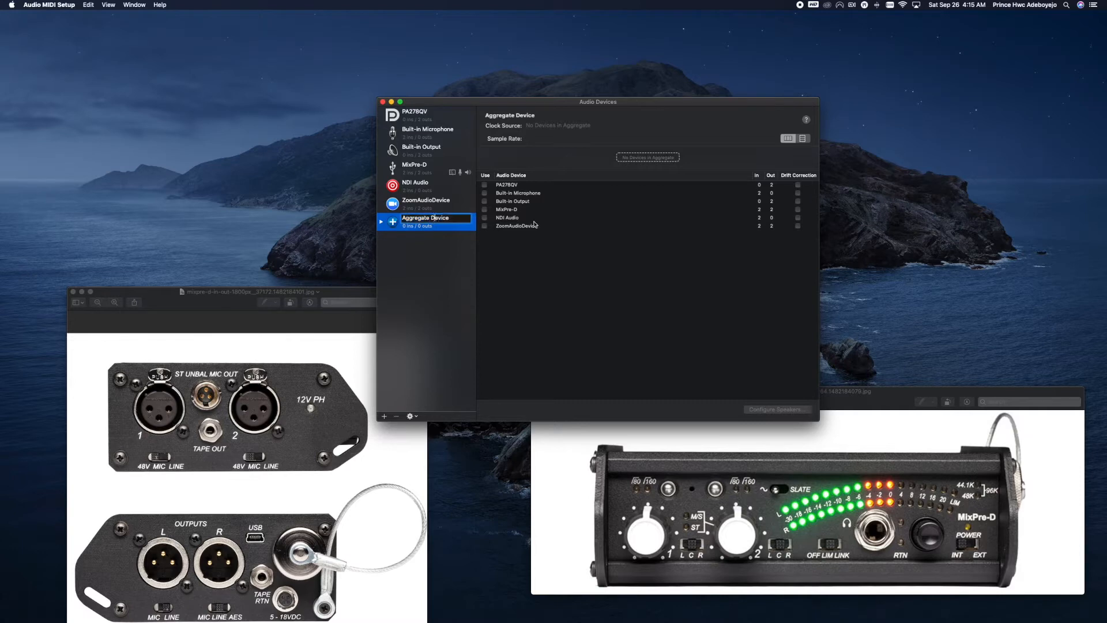
pyautogui.moveTo(461, 220); pyautogui.dragTo(401, 215)
pyautogui.write('m')
pyautogui.write('ulti mcs')
pyautogui.press('Return')
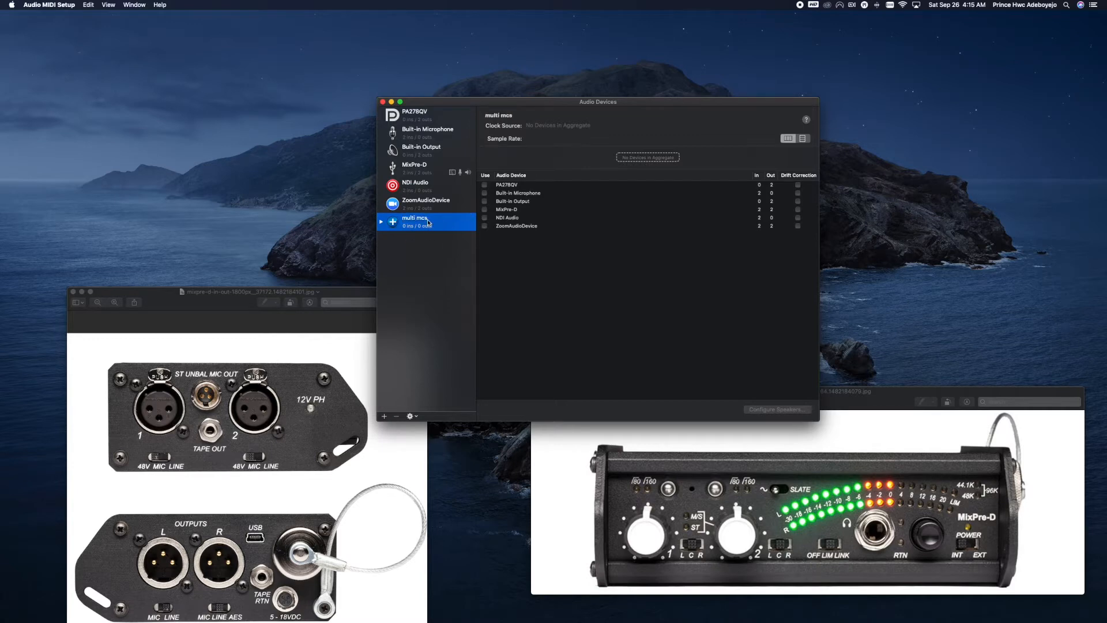
# Include MixPre-D as a subdevice of the multi mcs aggregate device.
pyautogui.click(384, 417)
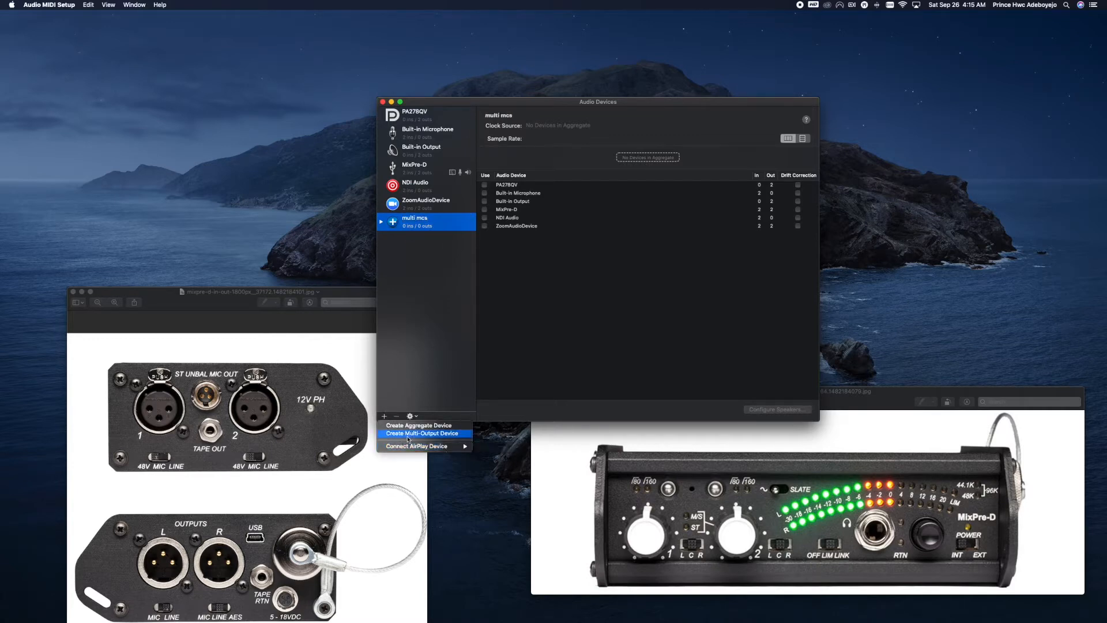
pyautogui.click(443, 365)
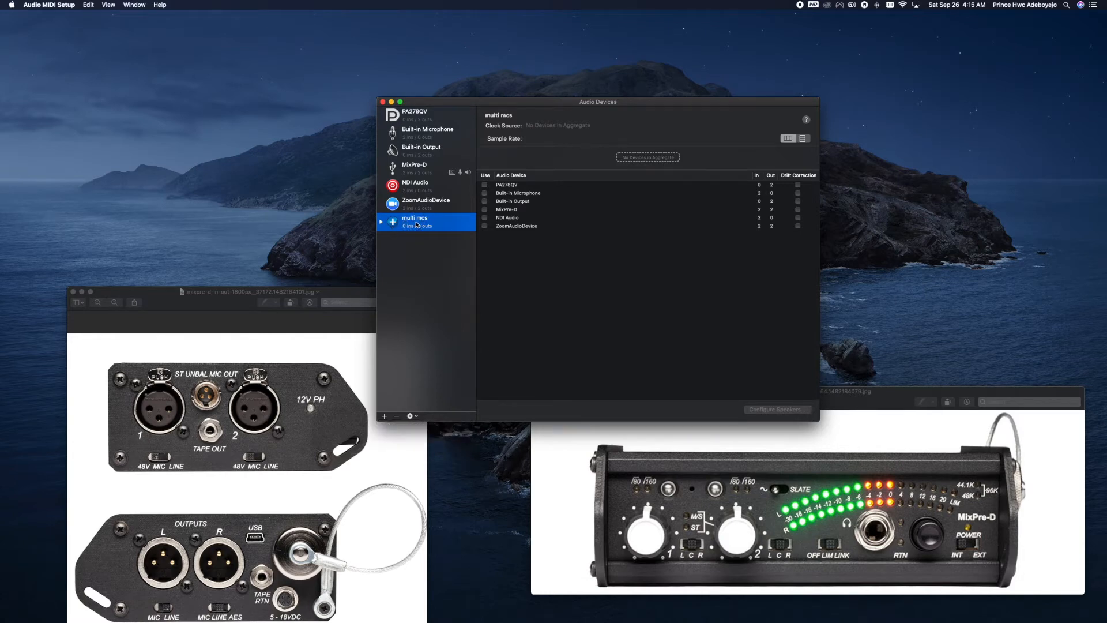
pyautogui.click(507, 211)
pyautogui.click(485, 210)
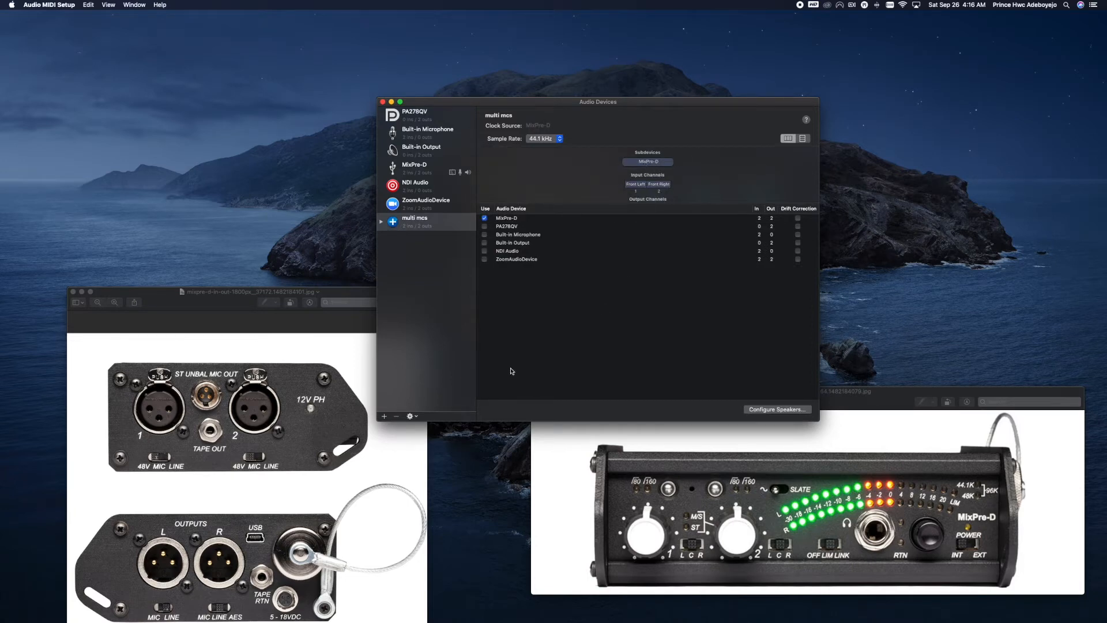
# Enlarge the Audio Devices window and try to switch drift correction for MixPre-D in multi mcs.
pyautogui.click(821, 102)
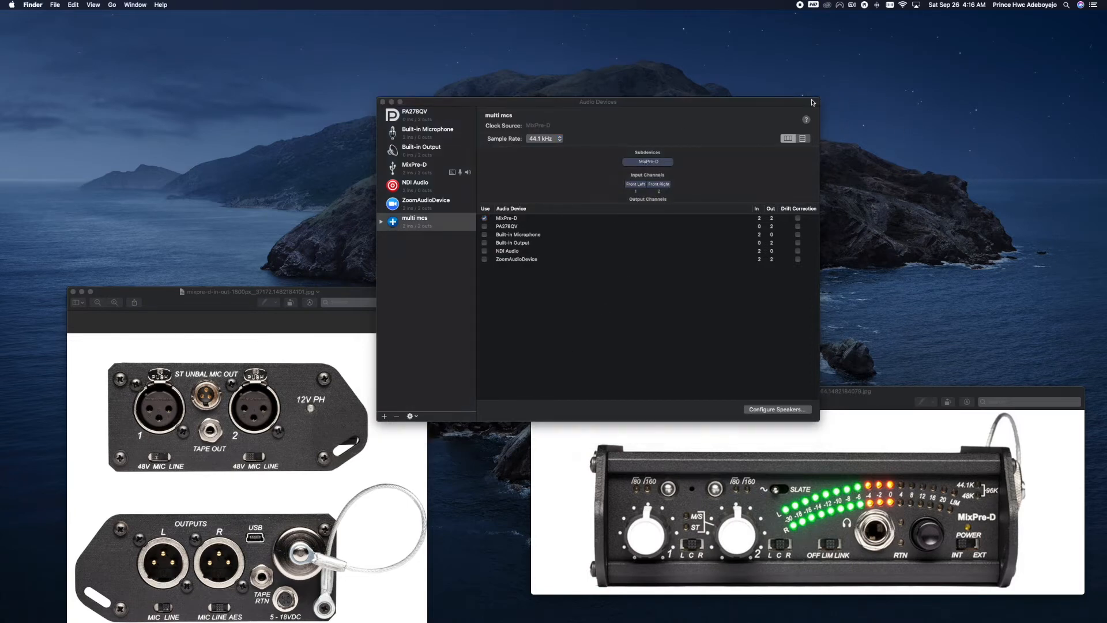
pyautogui.click(817, 102)
pyautogui.moveTo(816, 102); pyautogui.dragTo(963, 65)
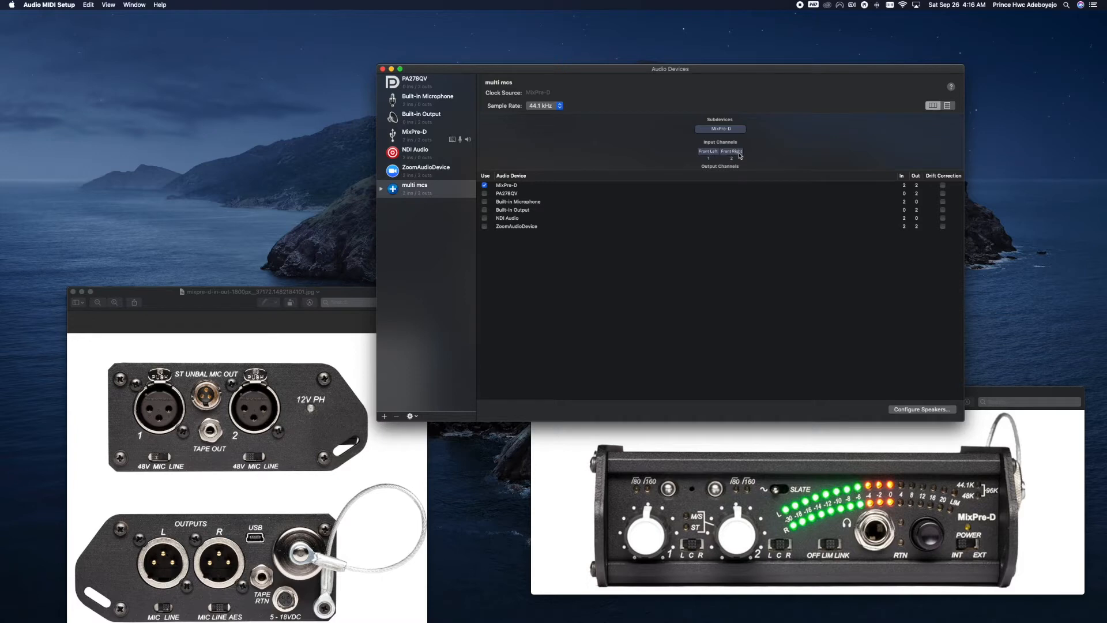
pyautogui.click(943, 185)
# Close the Audio Devices window and rearrange the Utilities folder and both MixPre-D photos on the desktop.
pyautogui.click(383, 69)
pyautogui.moveTo(553, 171); pyautogui.dragTo(627, 113)
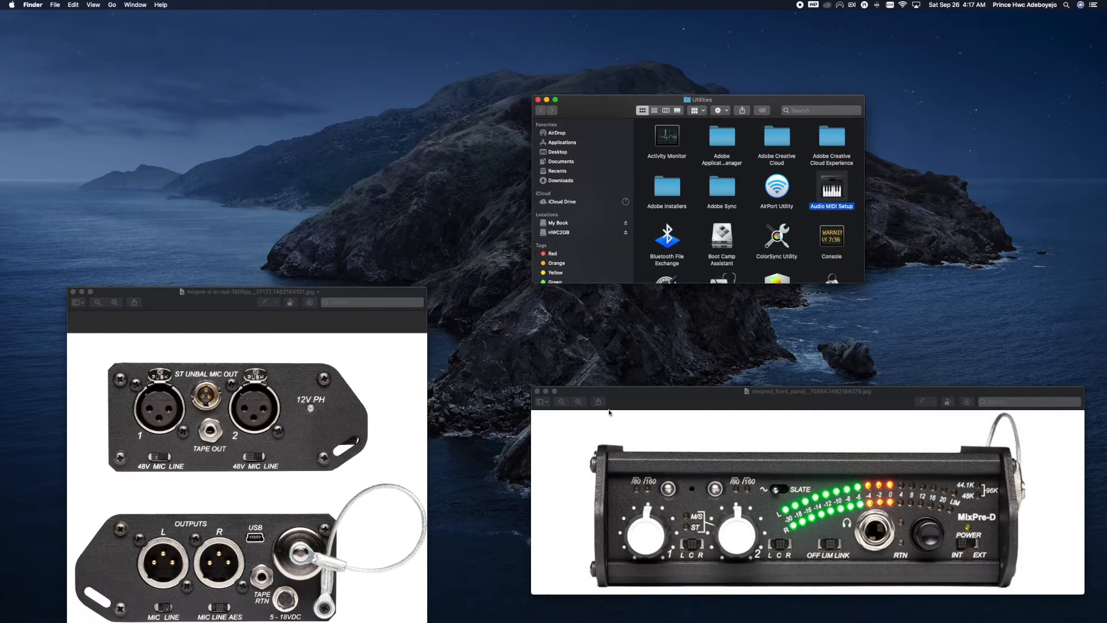
pyautogui.moveTo(664, 397); pyautogui.dragTo(587, 300)
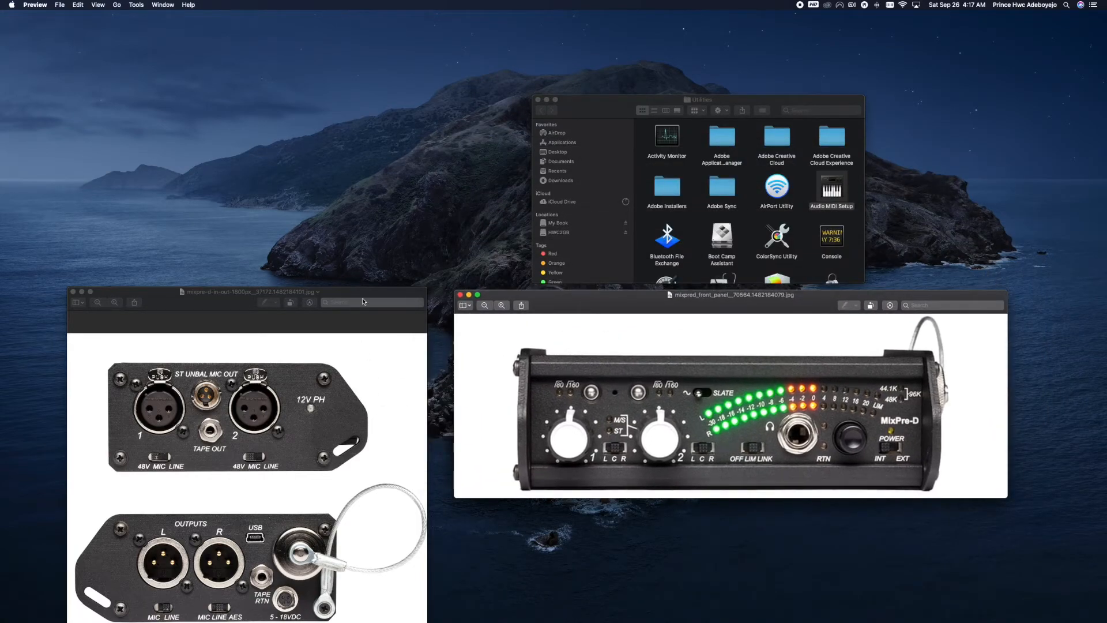
pyautogui.moveTo(368, 291); pyautogui.dragTo(397, 178)
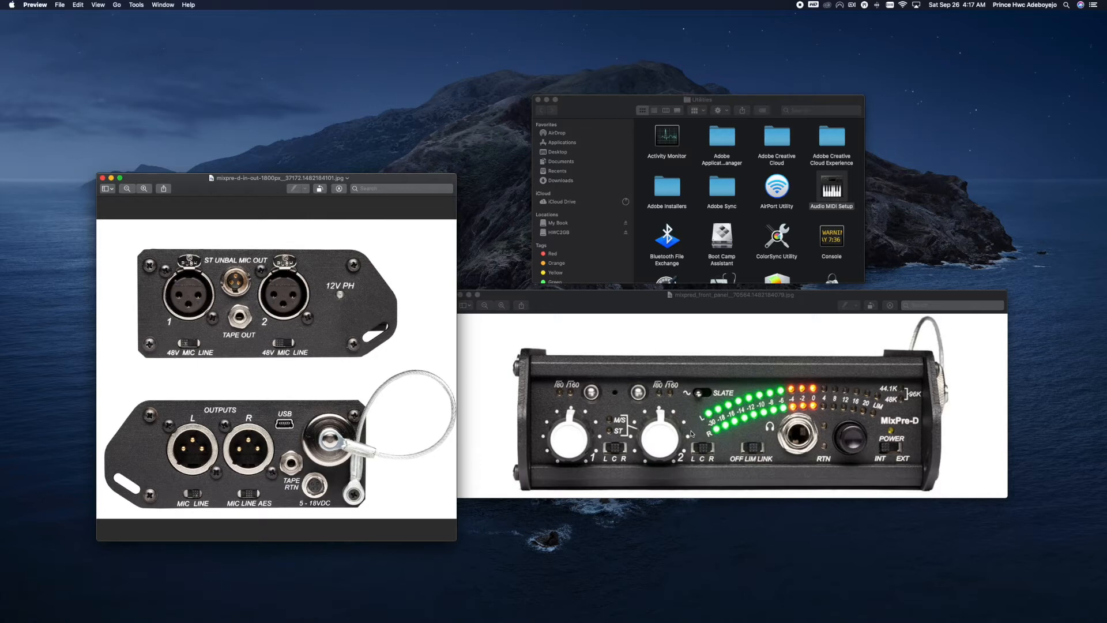
# Bring the MixPre-D front panel photo forward to examine its switches and move both photos lower on the desktop.
pyautogui.click(615, 454)
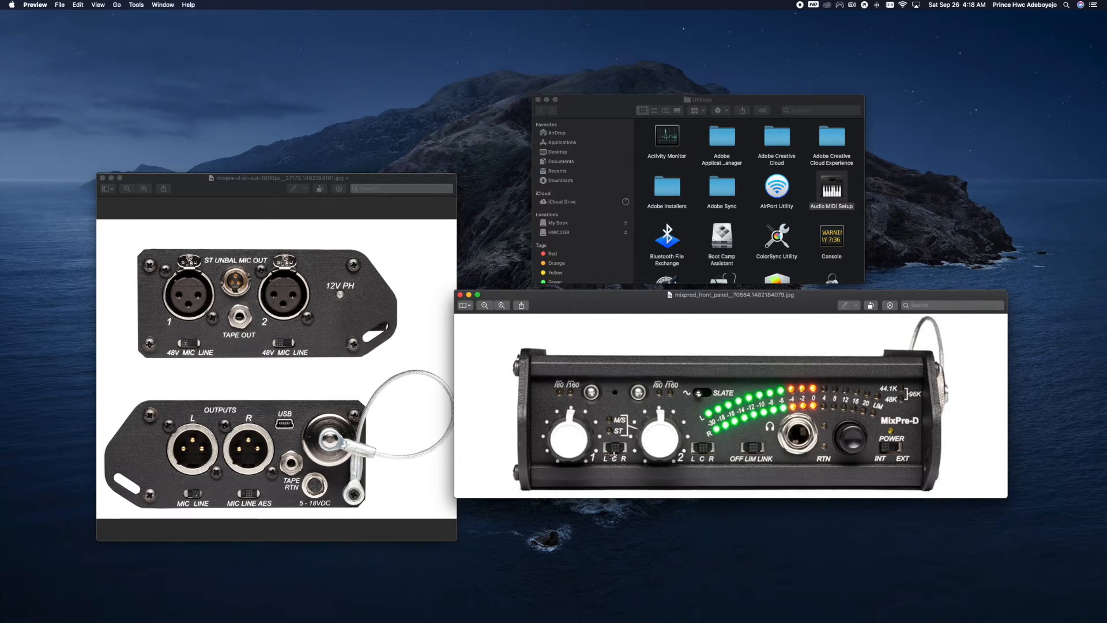
pyautogui.moveTo(616, 447); pyautogui.dragTo(601, 451)
pyautogui.click(707, 450)
pyautogui.moveTo(578, 297); pyautogui.dragTo(622, 365)
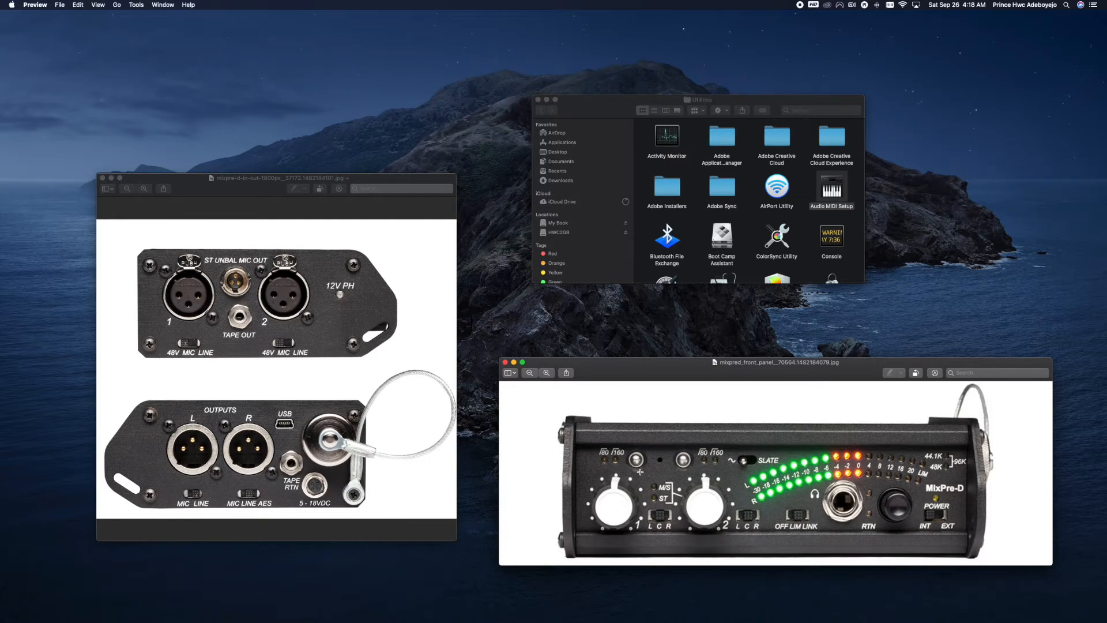
pyautogui.moveTo(614, 362); pyautogui.dragTo(608, 396)
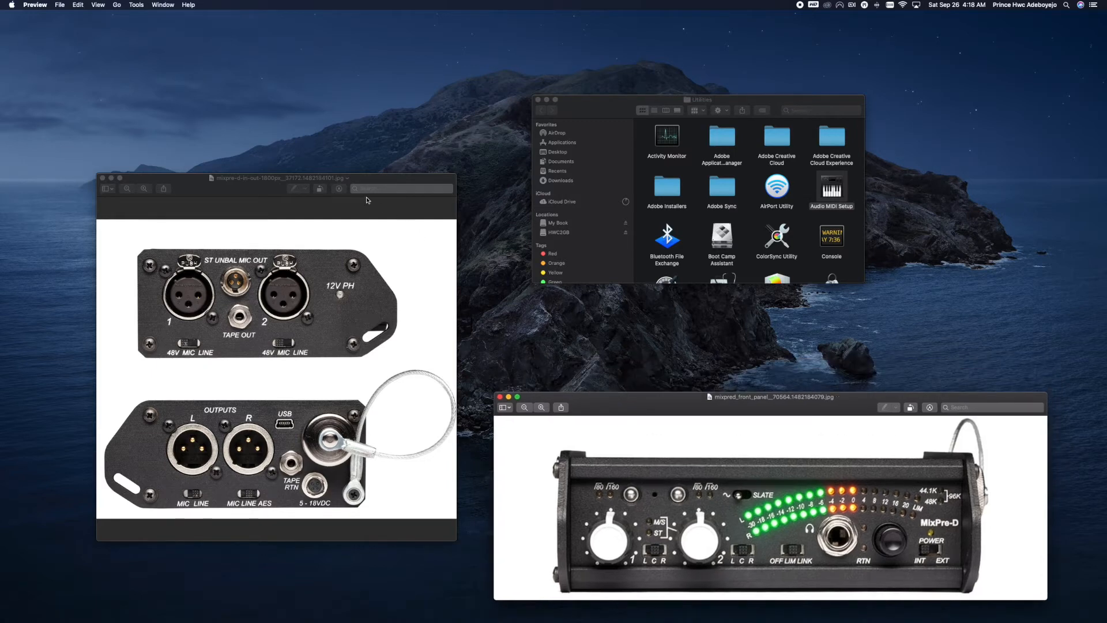
pyautogui.moveTo(384, 182); pyautogui.dragTo(400, 301)
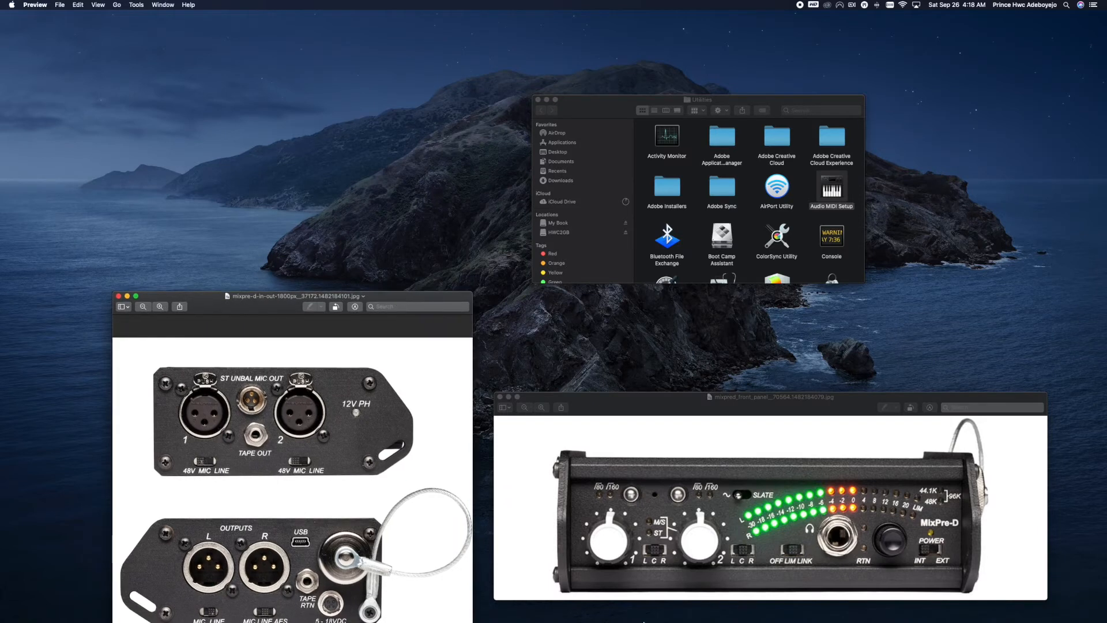
# Launch Logic Pro X and reposition its project chooser window.
pyautogui.moveTo(692, 621)
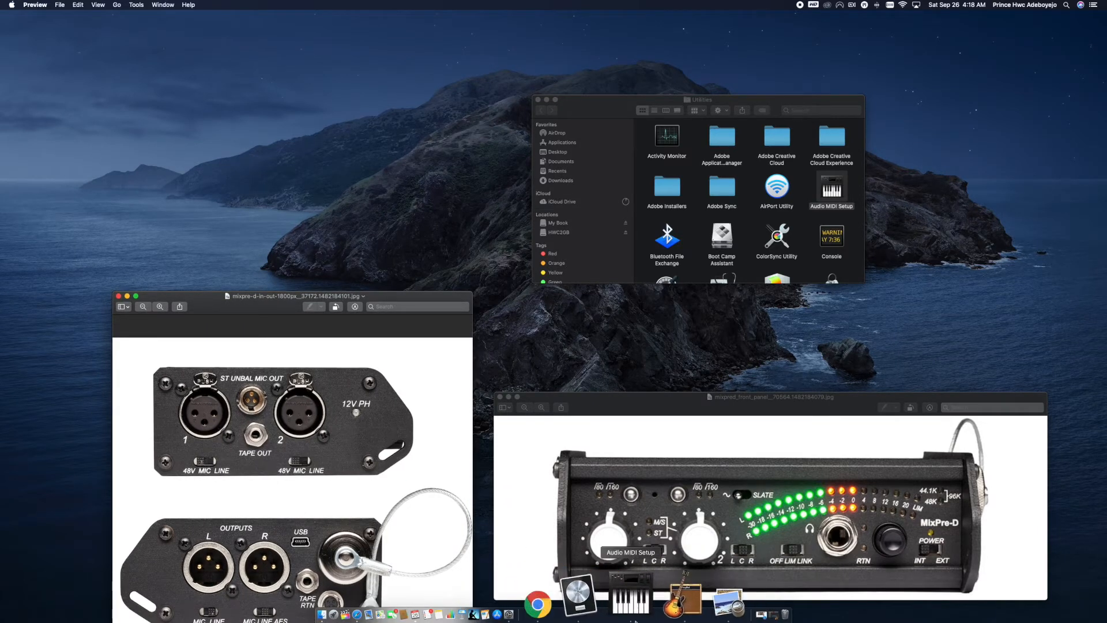
pyautogui.click(624, 603)
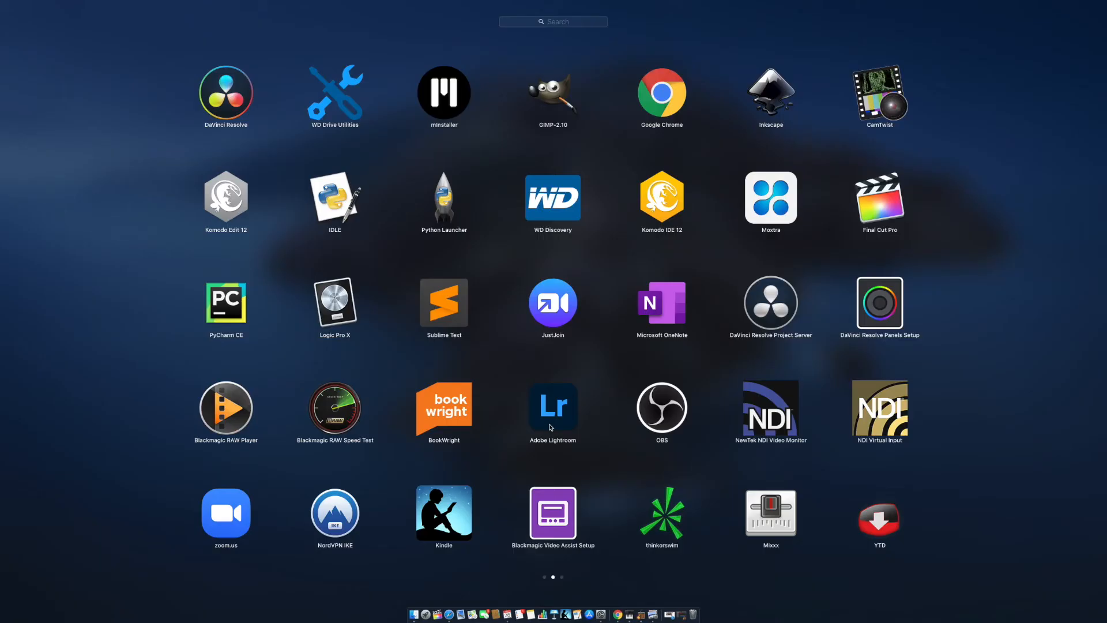
pyautogui.click(315, 334)
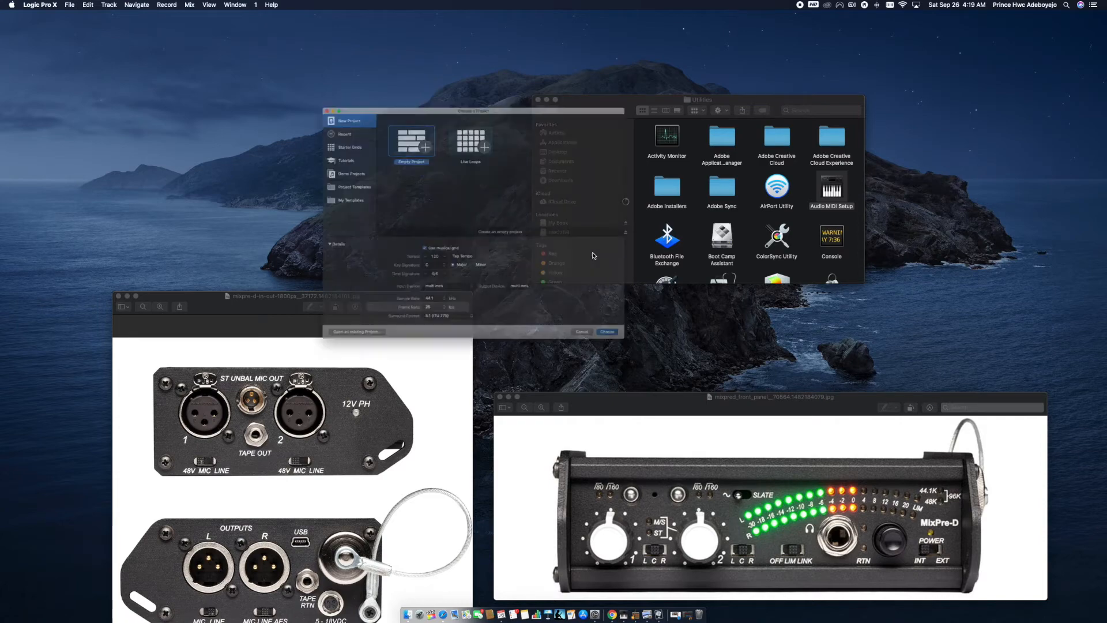
pyautogui.moveTo(510, 62); pyautogui.dragTo(592, 119)
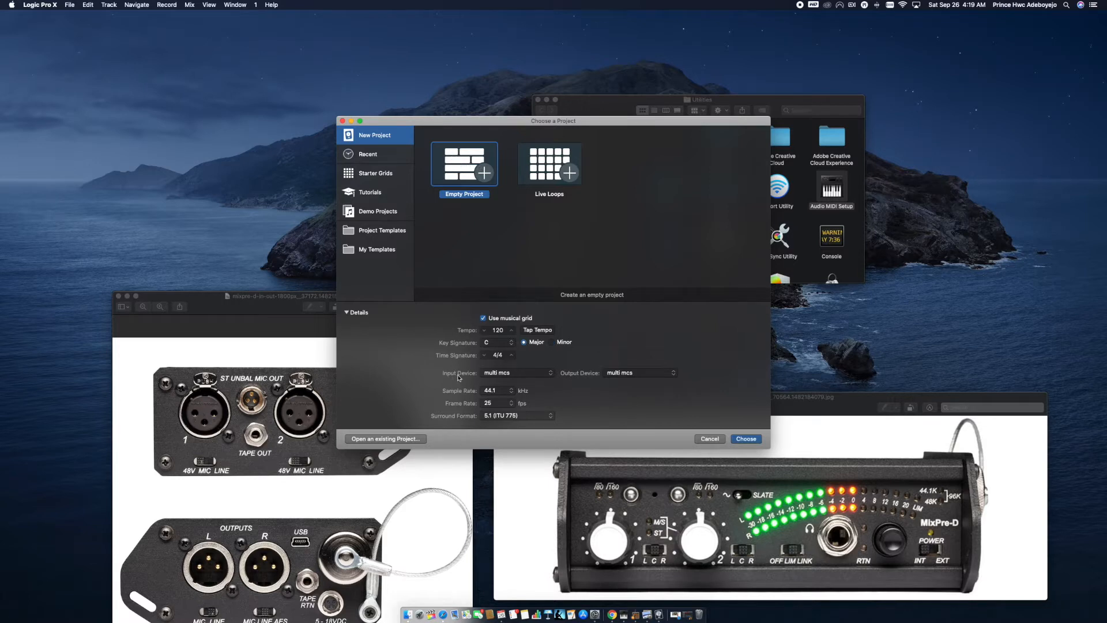
# Create an empty project with multi mcs as both the input device and the output device.
pyautogui.click(537, 376)
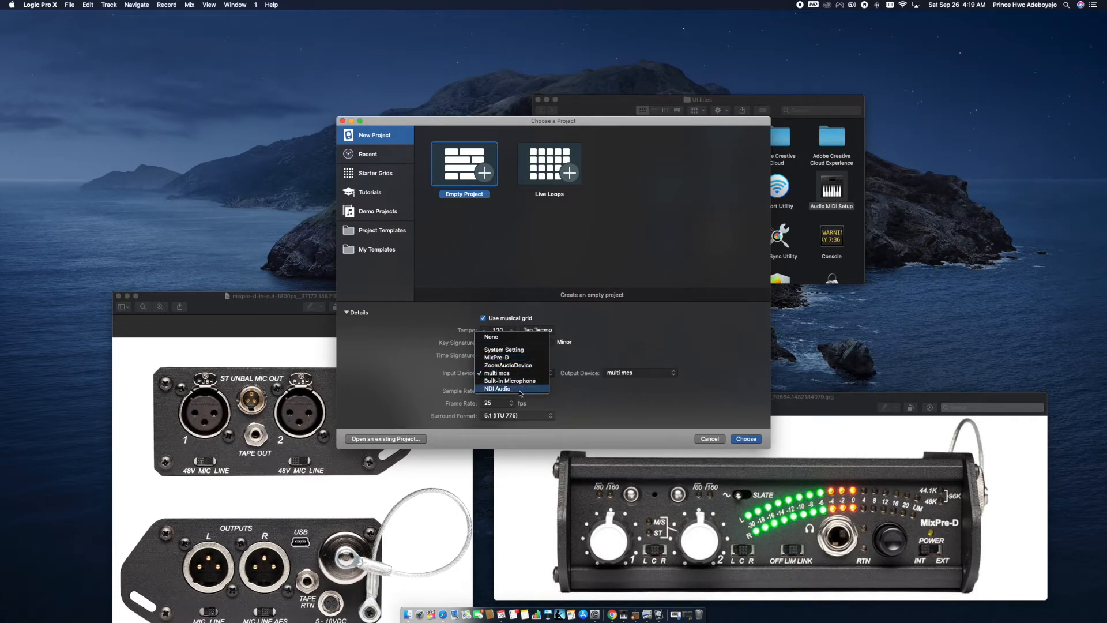
pyautogui.click(502, 374)
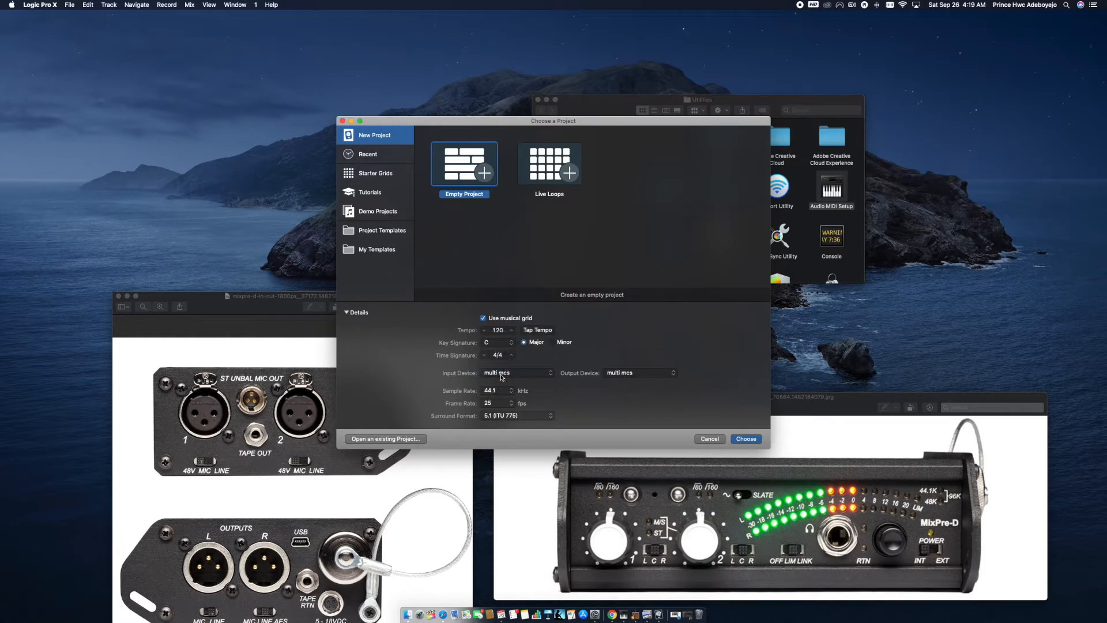
pyautogui.click(508, 374)
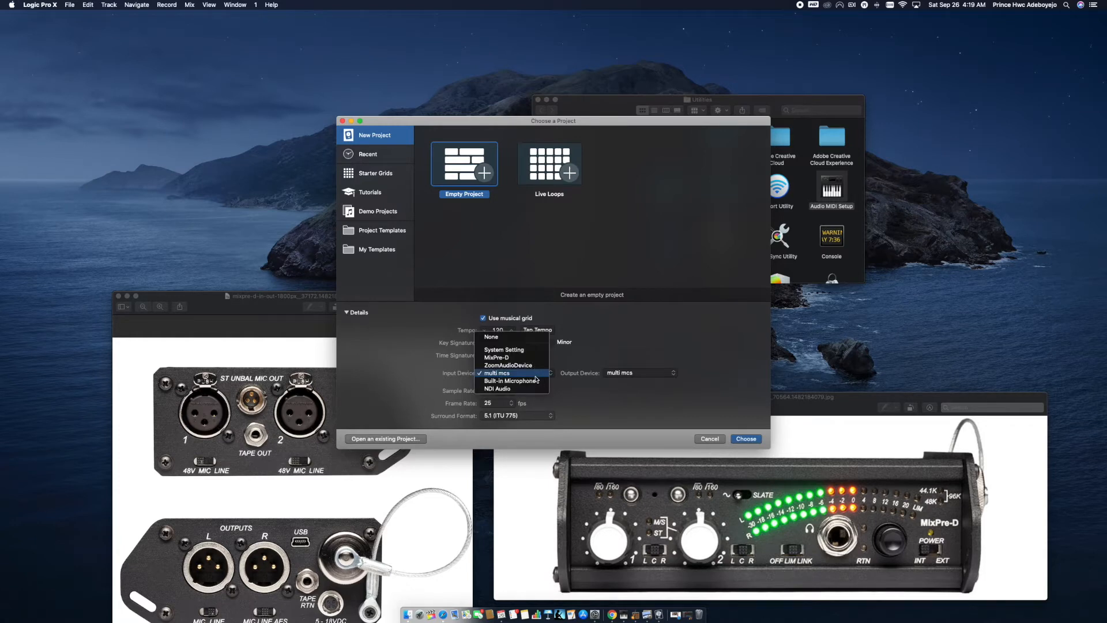
pyautogui.click(491, 375)
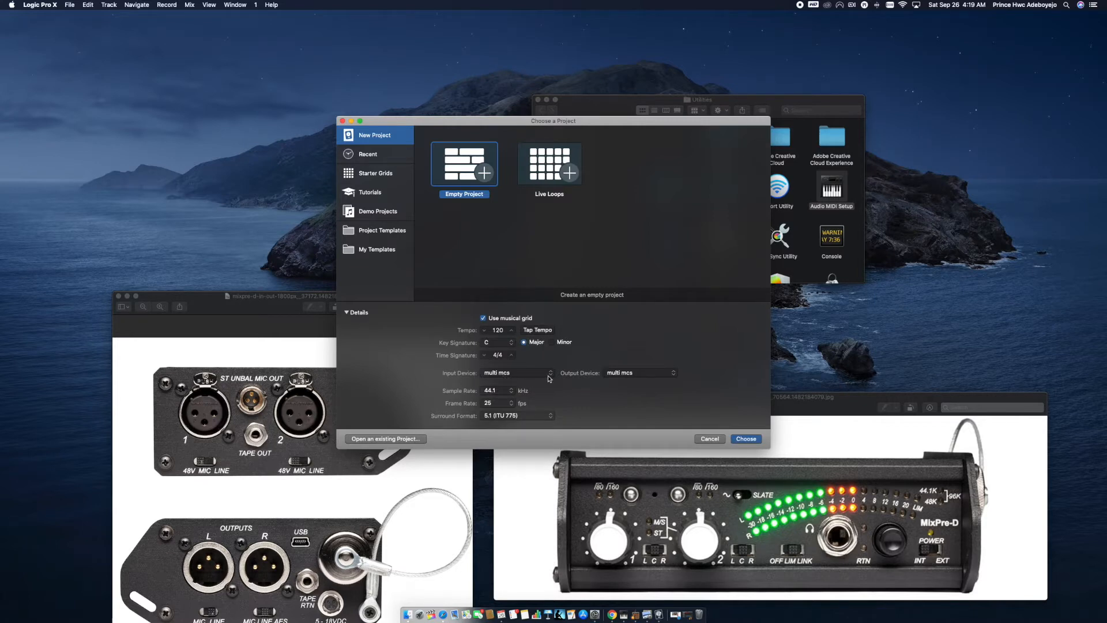
pyautogui.click(654, 375)
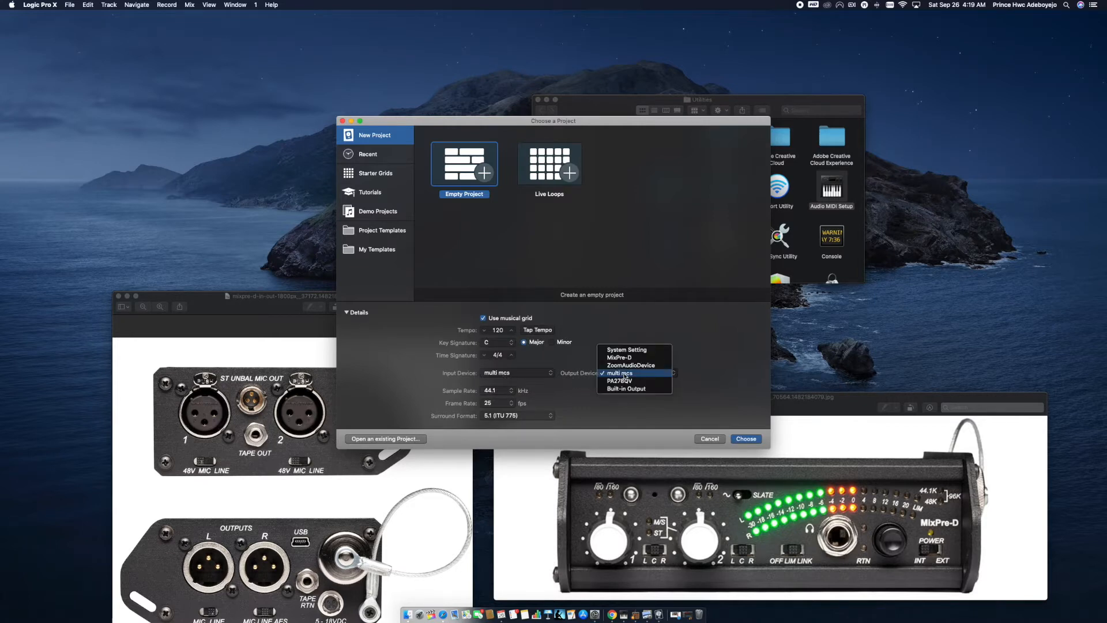
pyautogui.click(652, 373)
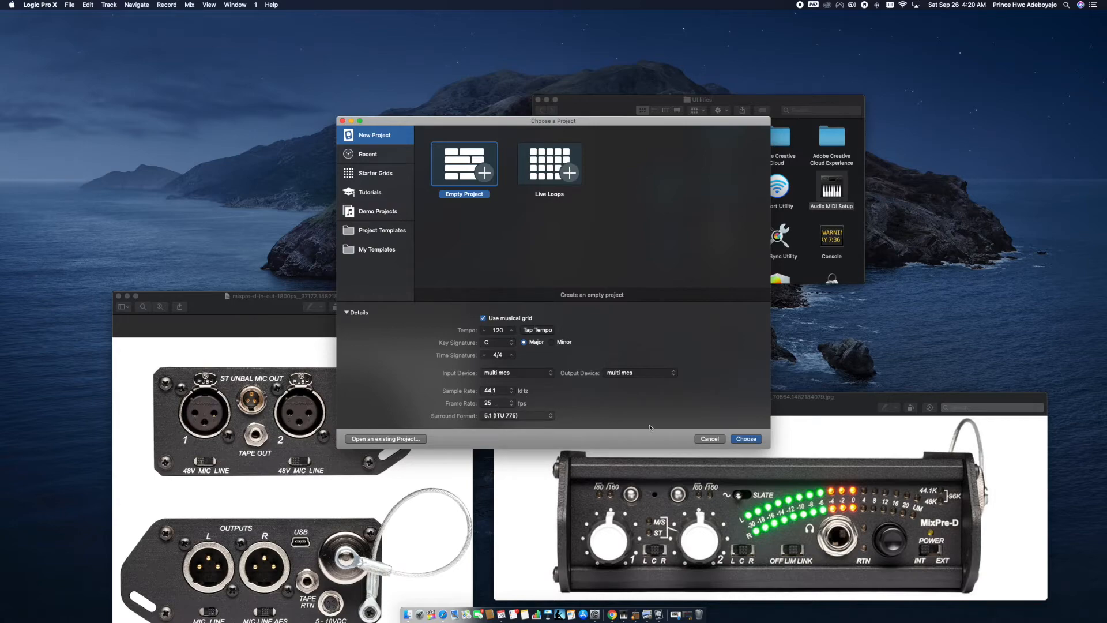
pyautogui.click(742, 440)
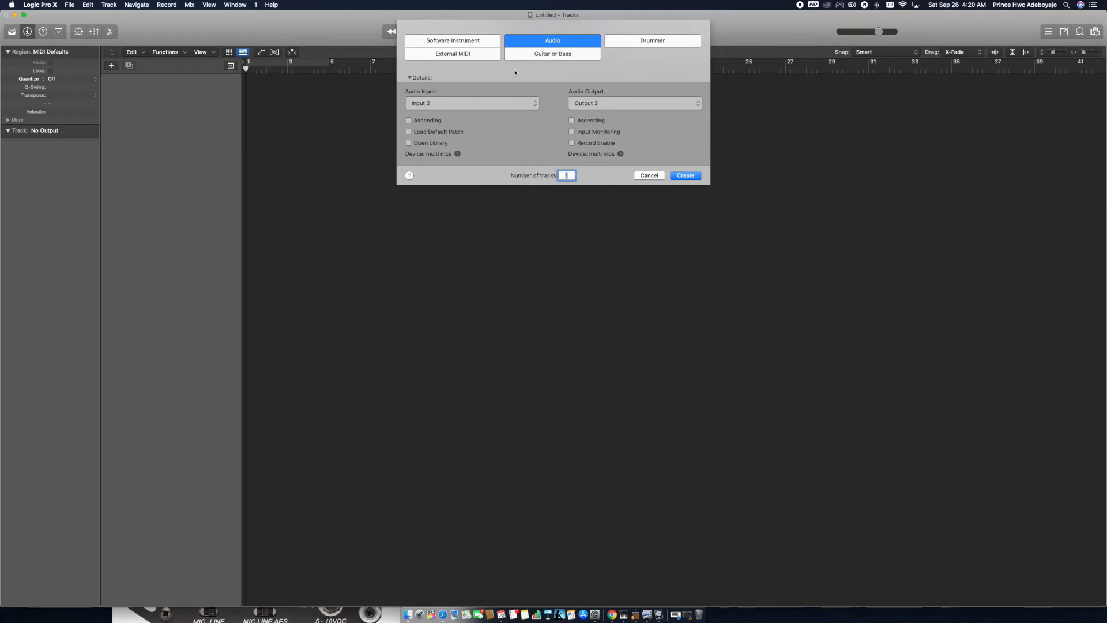
# Choose an audio track in the new track setup and set its audio input to Input 1.
pyautogui.click(552, 41)
pyautogui.click(459, 104)
pyautogui.click(441, 102)
pyautogui.click(458, 103)
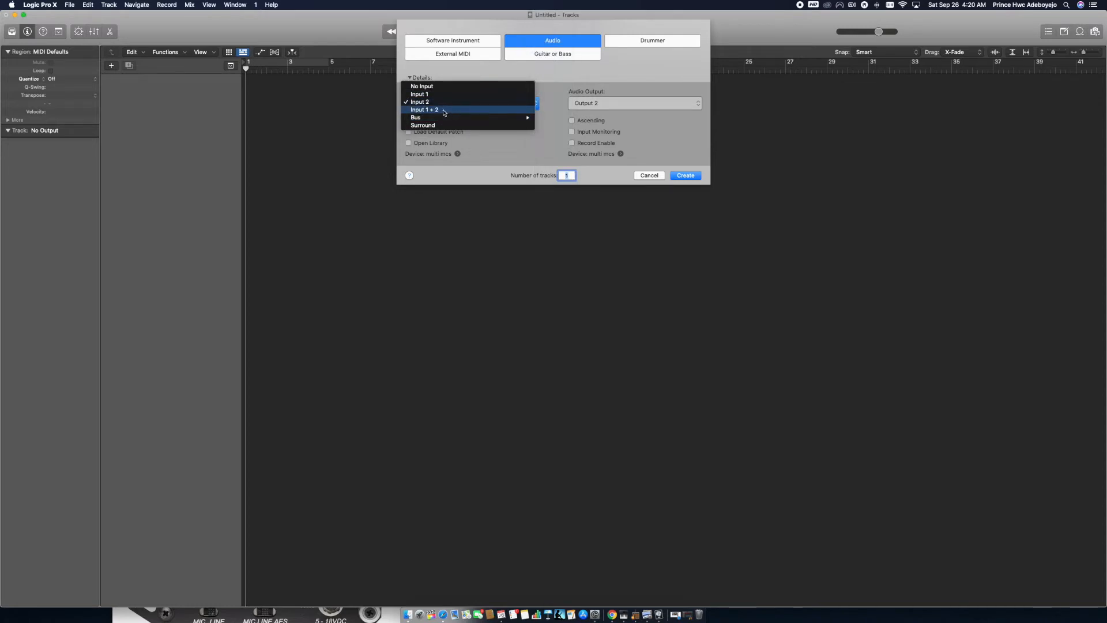
pyautogui.click(444, 112)
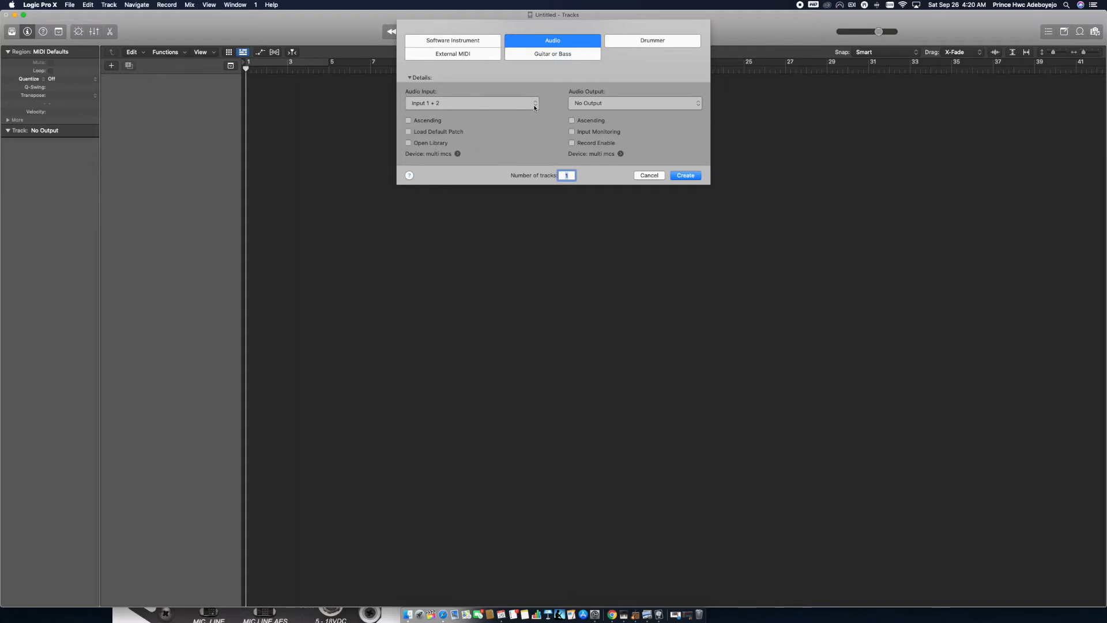
pyautogui.click(535, 107)
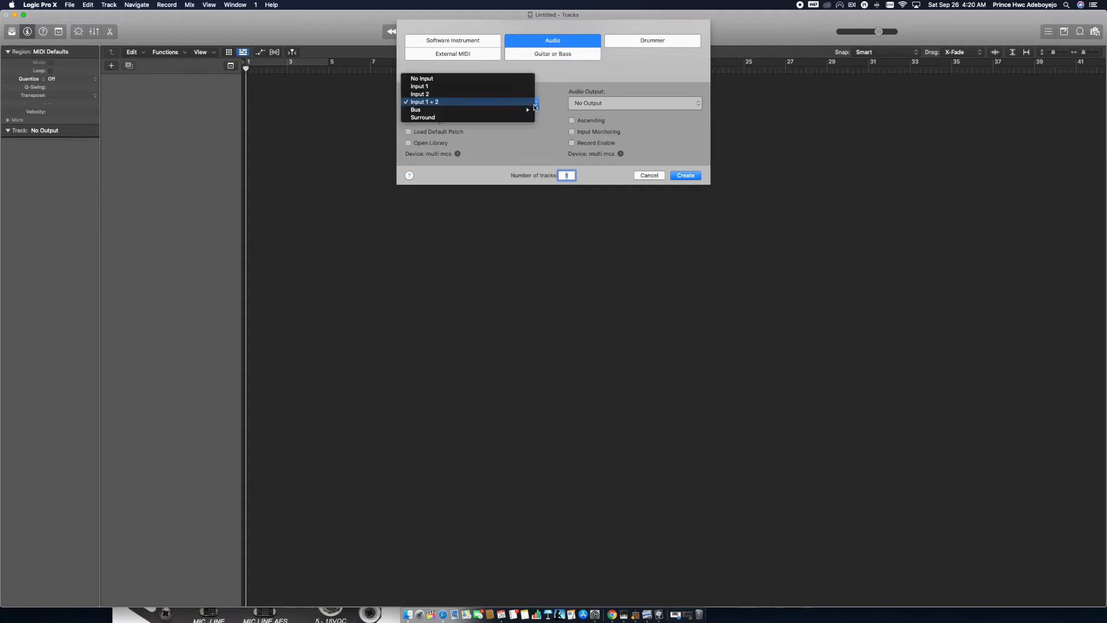
pyautogui.click(449, 87)
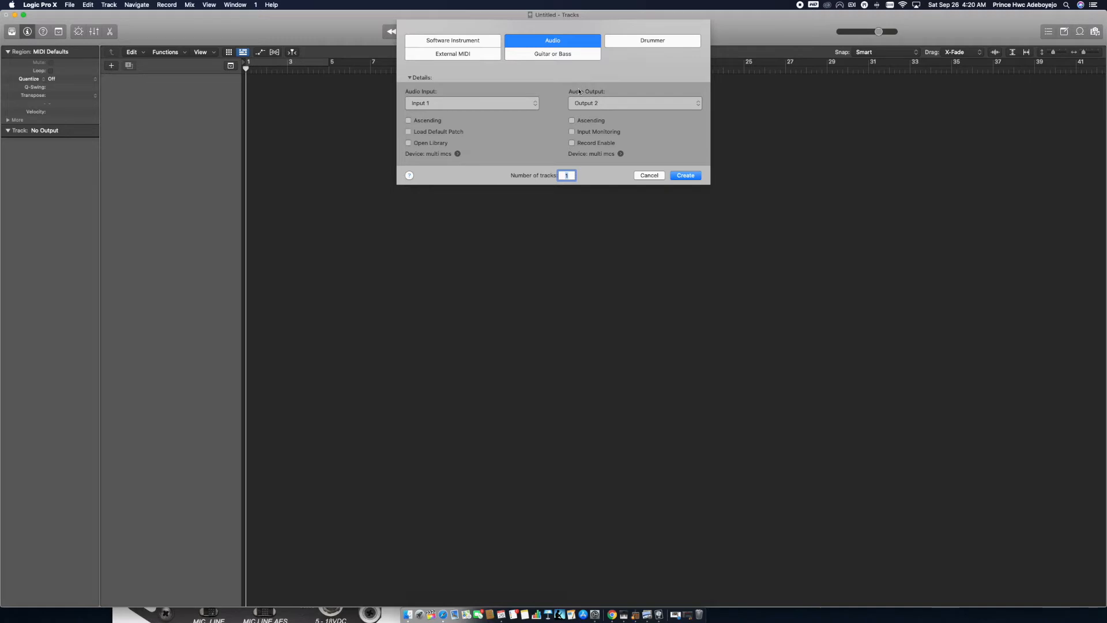
# Set the new track's audio output to mono Output 1 and create the track.
pyautogui.click(643, 107)
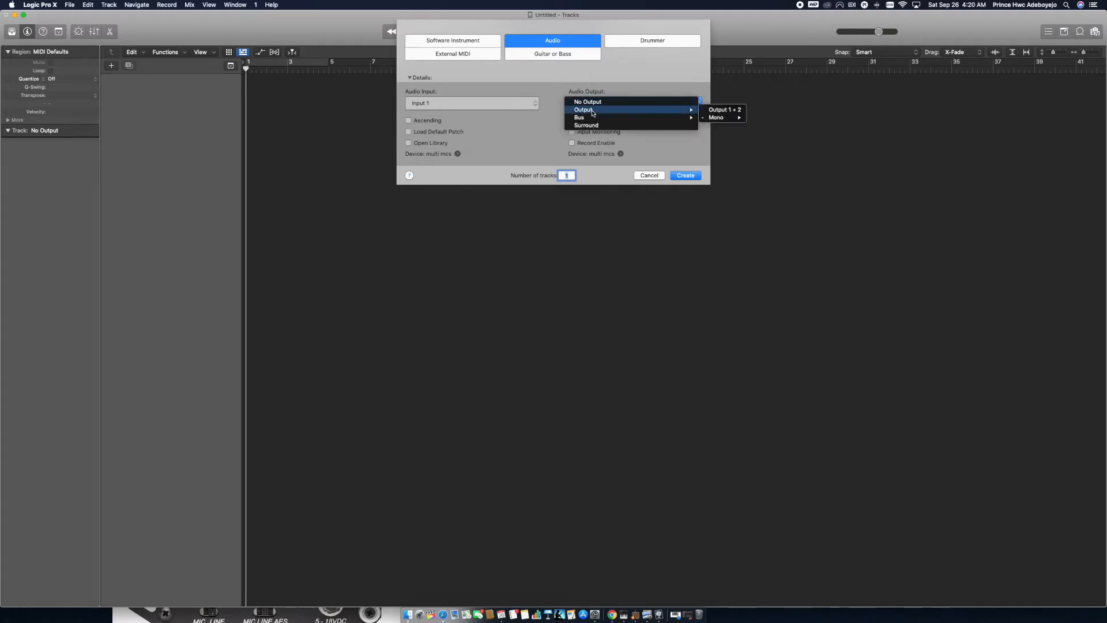
pyautogui.moveTo(599, 118)
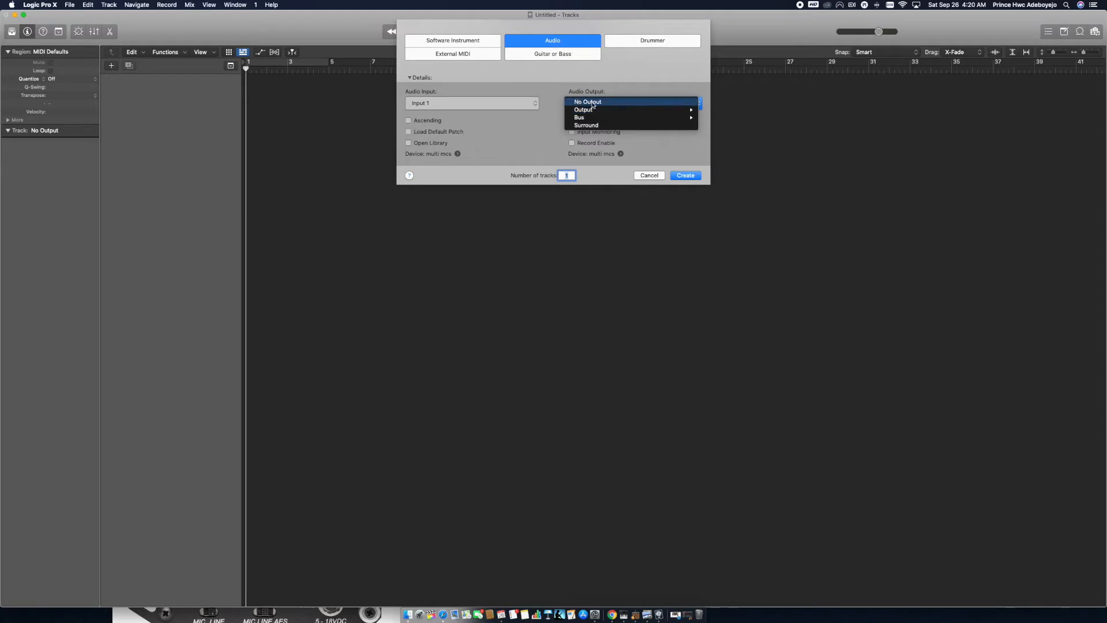
pyautogui.click(659, 102)
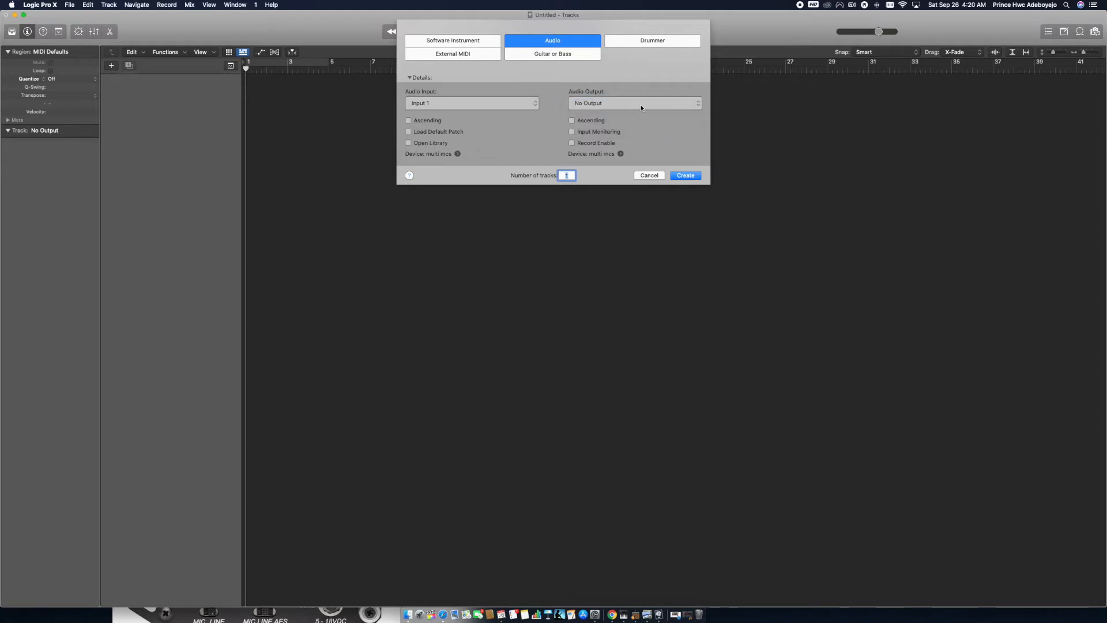
pyautogui.click(641, 108)
pyautogui.moveTo(596, 113)
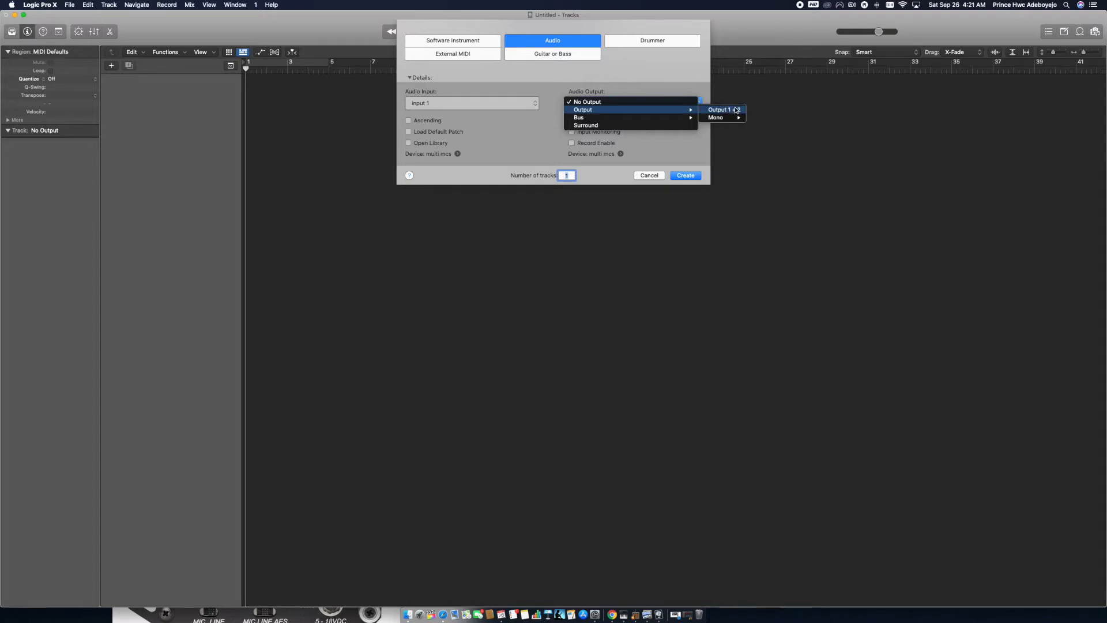
pyautogui.moveTo(719, 121)
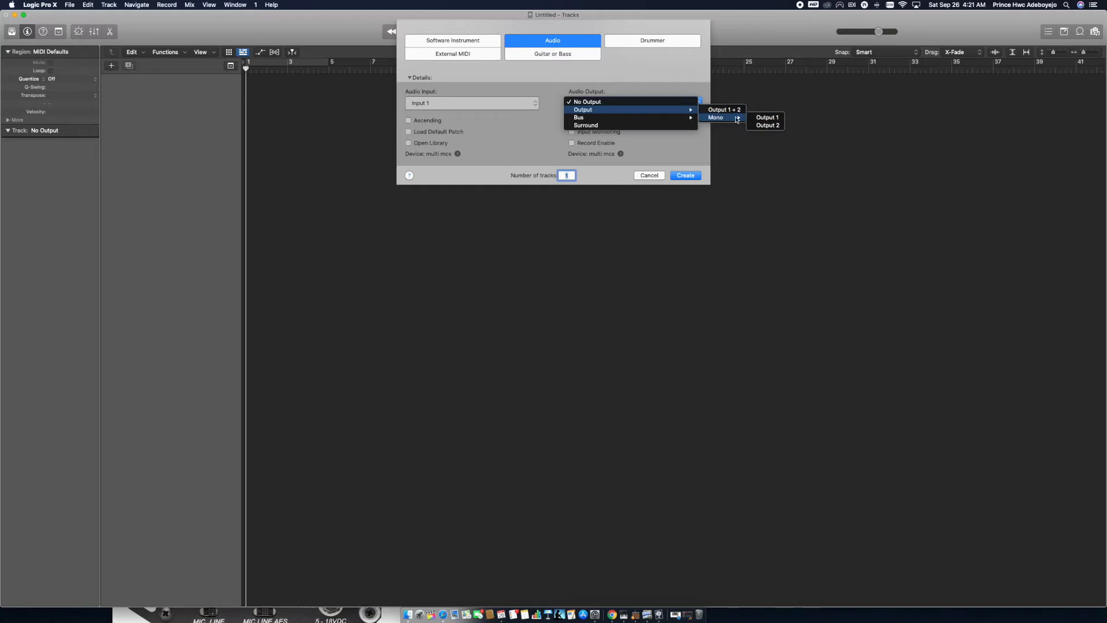
pyautogui.click(771, 117)
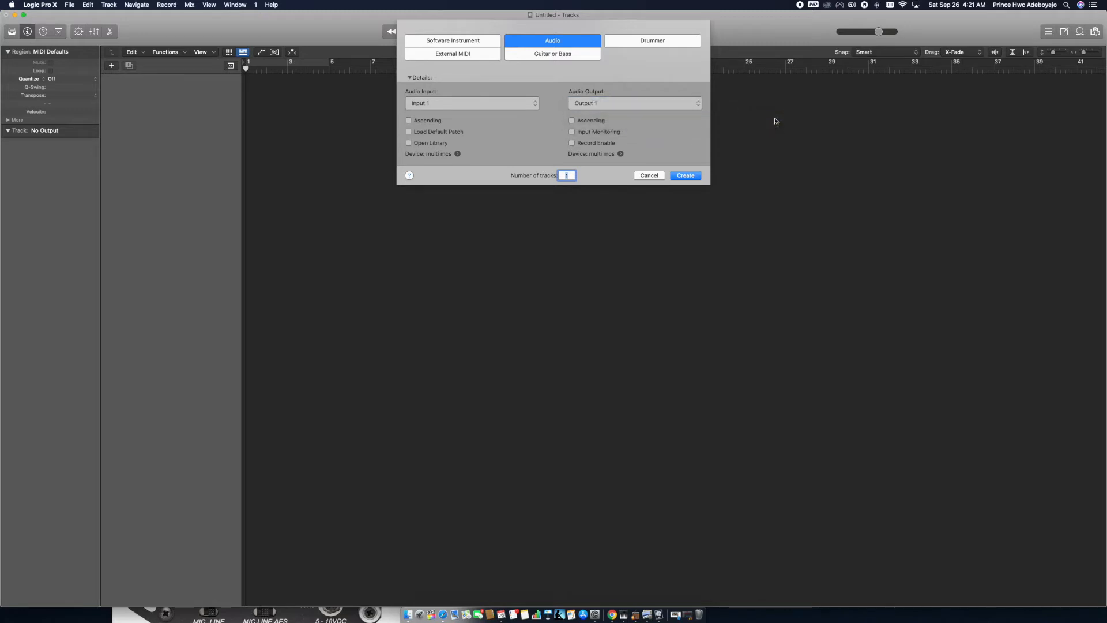
pyautogui.click(685, 176)
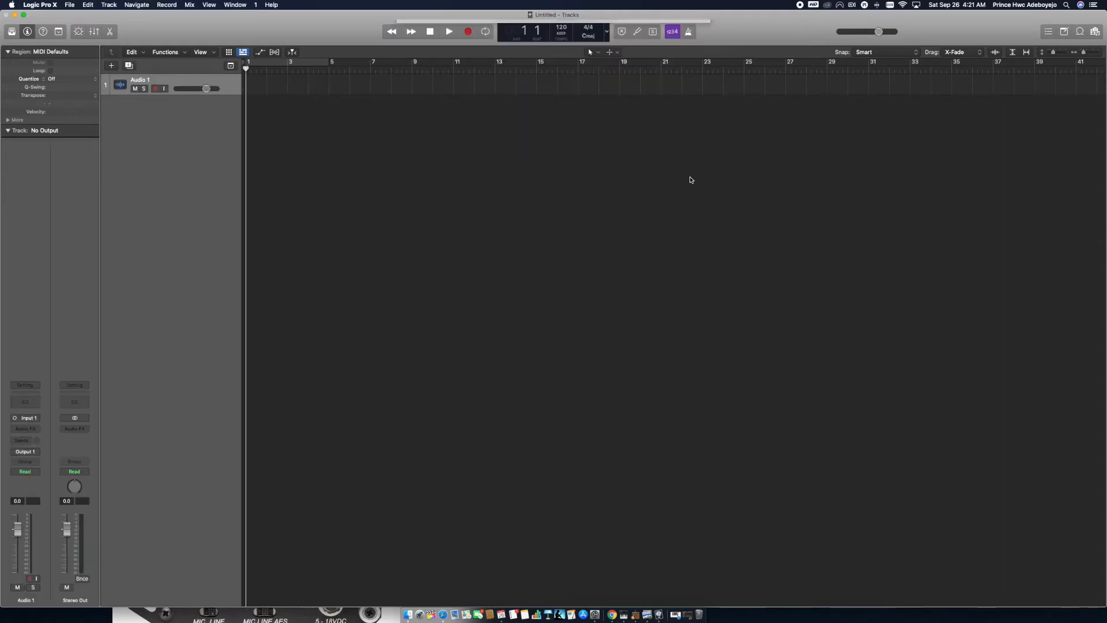
# Rename the first audio track EV RE27nd and briefly toggle its record enable to test the microphone.
pyautogui.rightClick(141, 80)
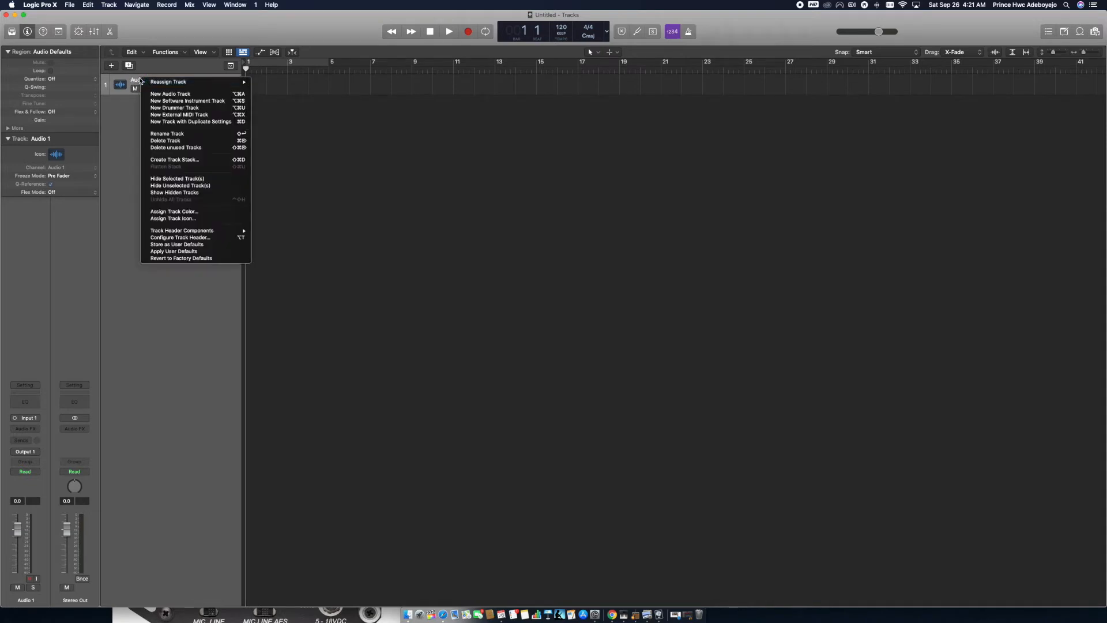
pyautogui.click(169, 136)
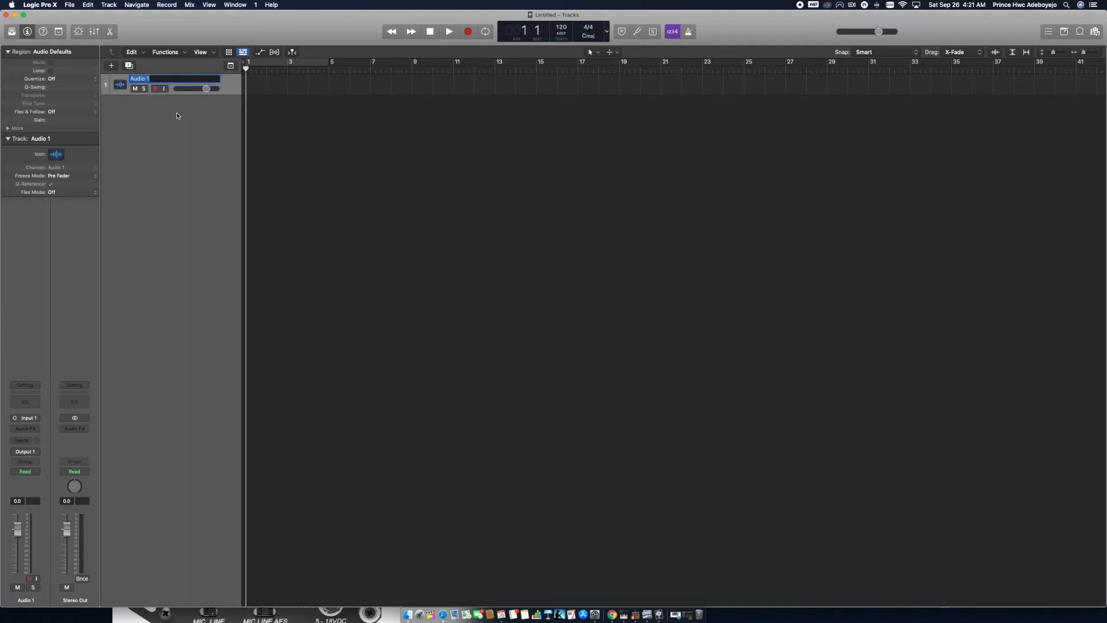
pyautogui.write('E')
pyautogui.write('V RE27nd')
pyautogui.press('Return')
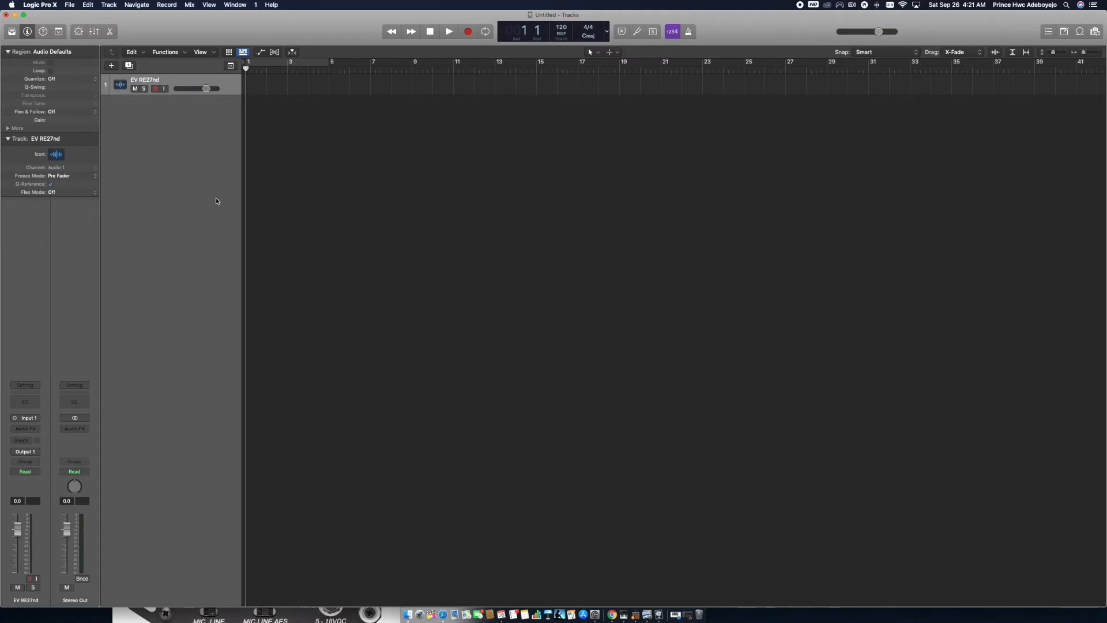
pyautogui.click(155, 89)
pyautogui.click(156, 90)
# Create a second audio track with Input 2 as its input and mono Output 2 as its output.
pyautogui.click(111, 67)
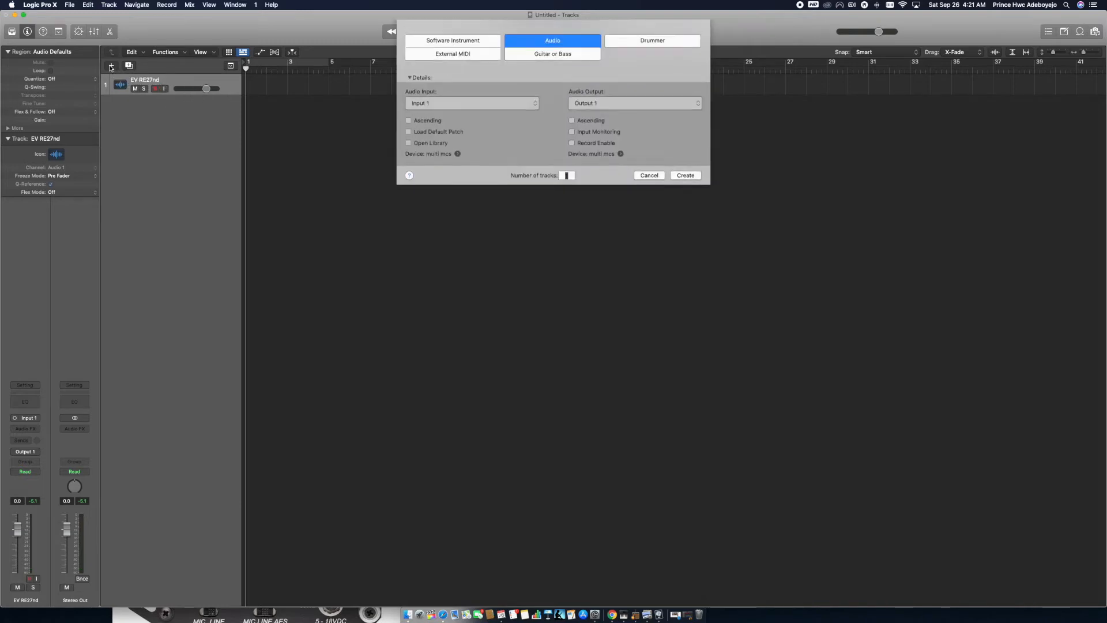
pyautogui.click(564, 41)
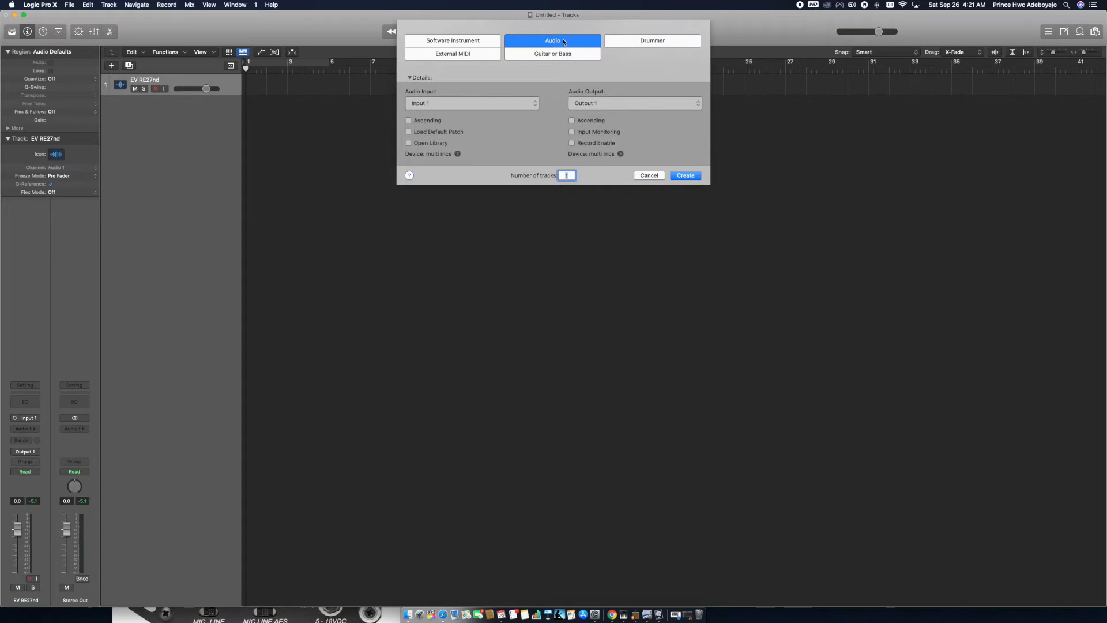
pyautogui.click(477, 102)
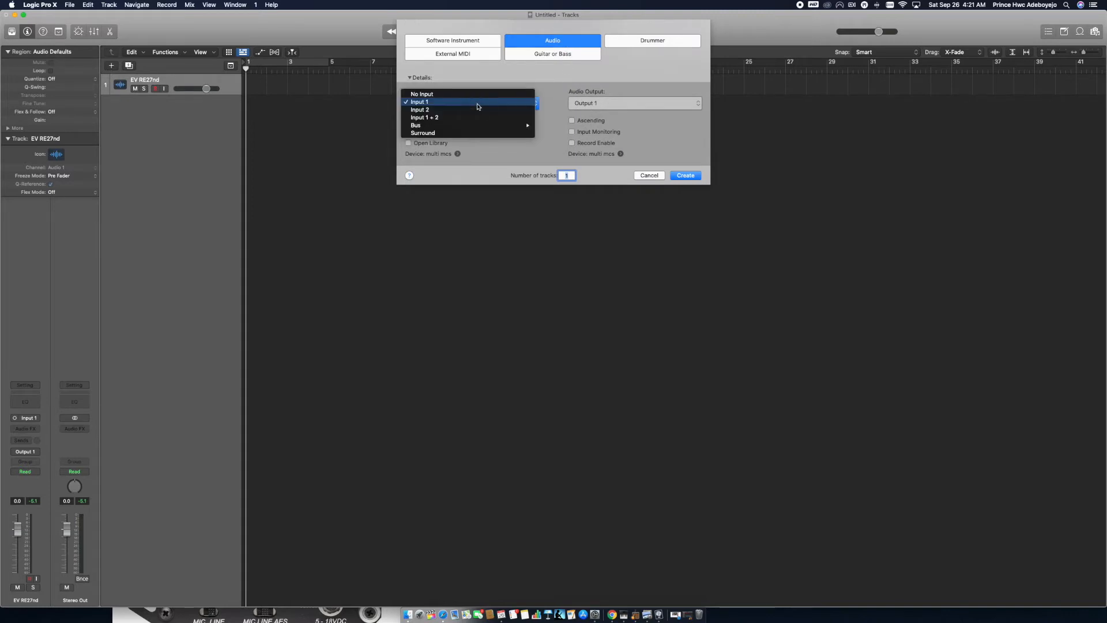
pyautogui.click(427, 110)
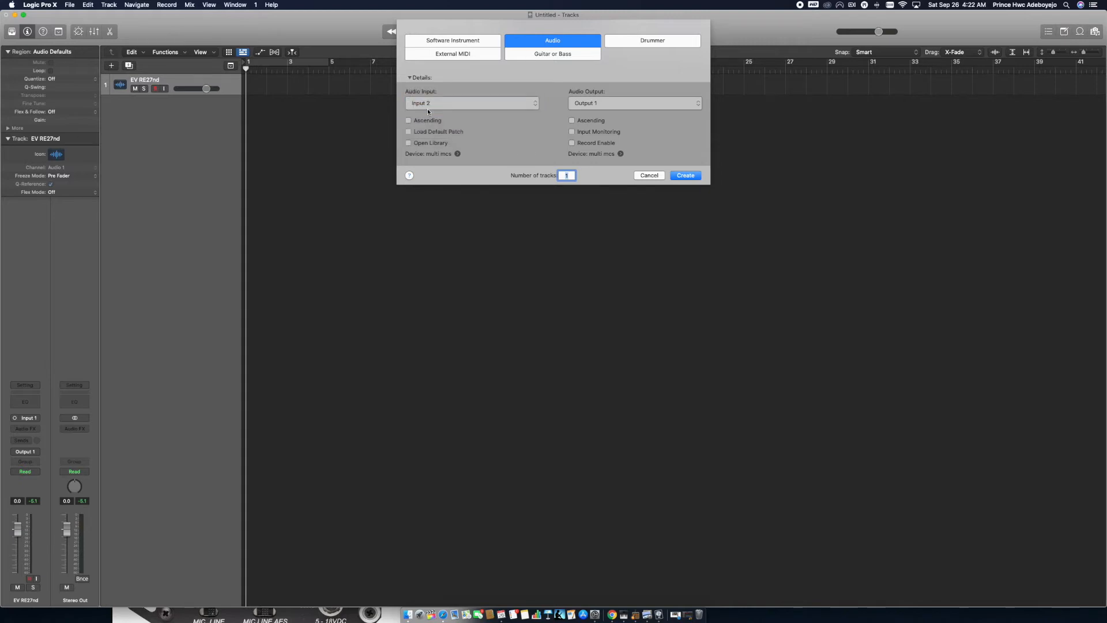
pyautogui.click(603, 105)
pyautogui.moveTo(601, 111)
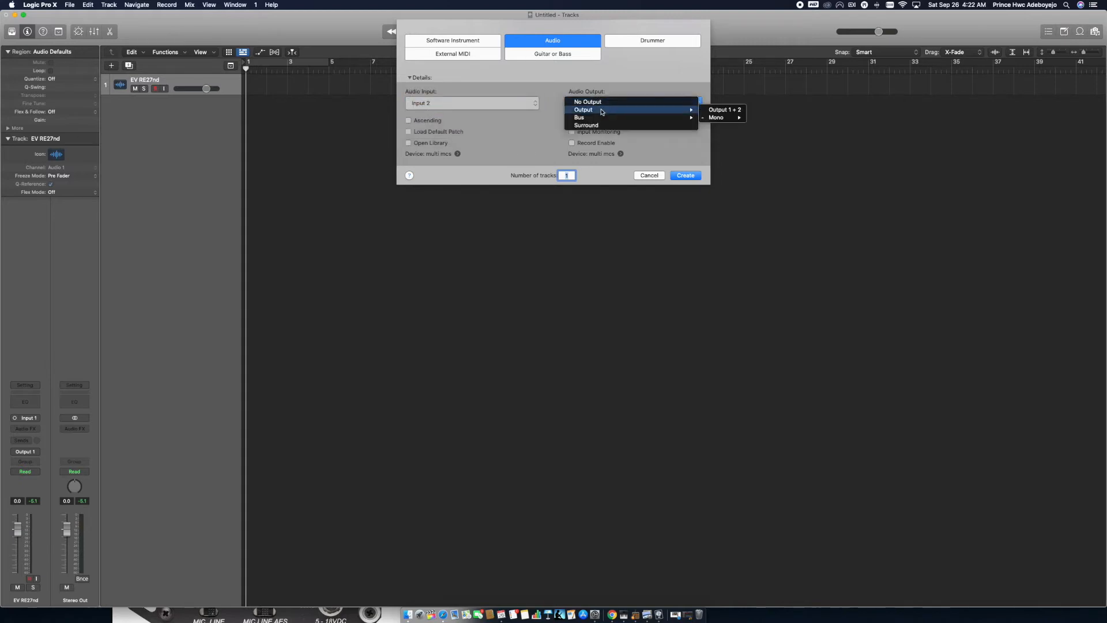
pyautogui.moveTo(731, 117)
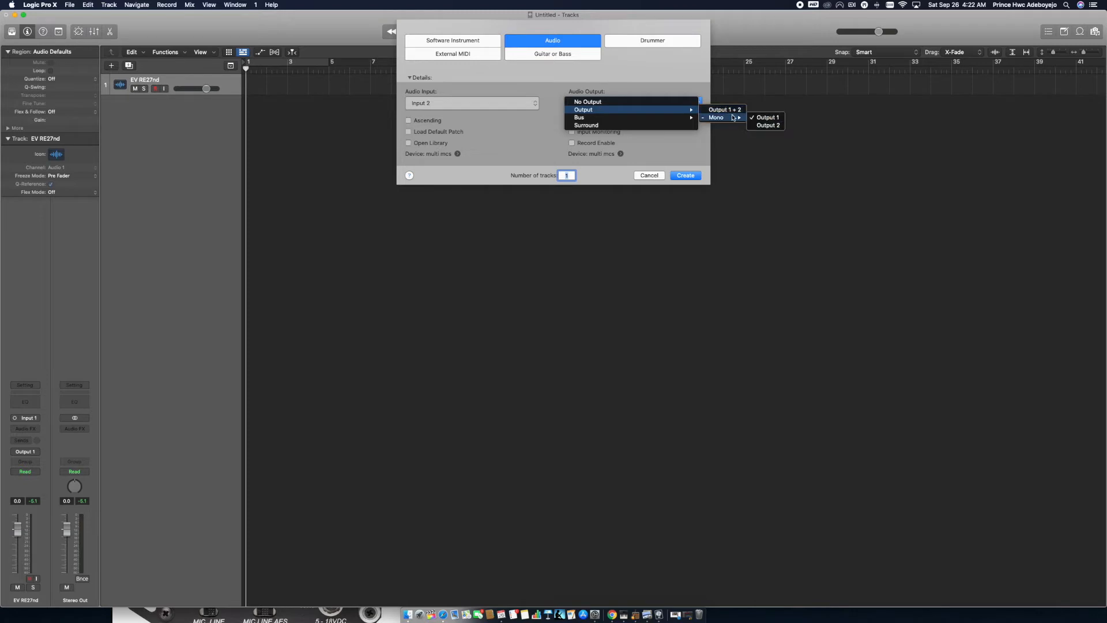
pyautogui.click(775, 125)
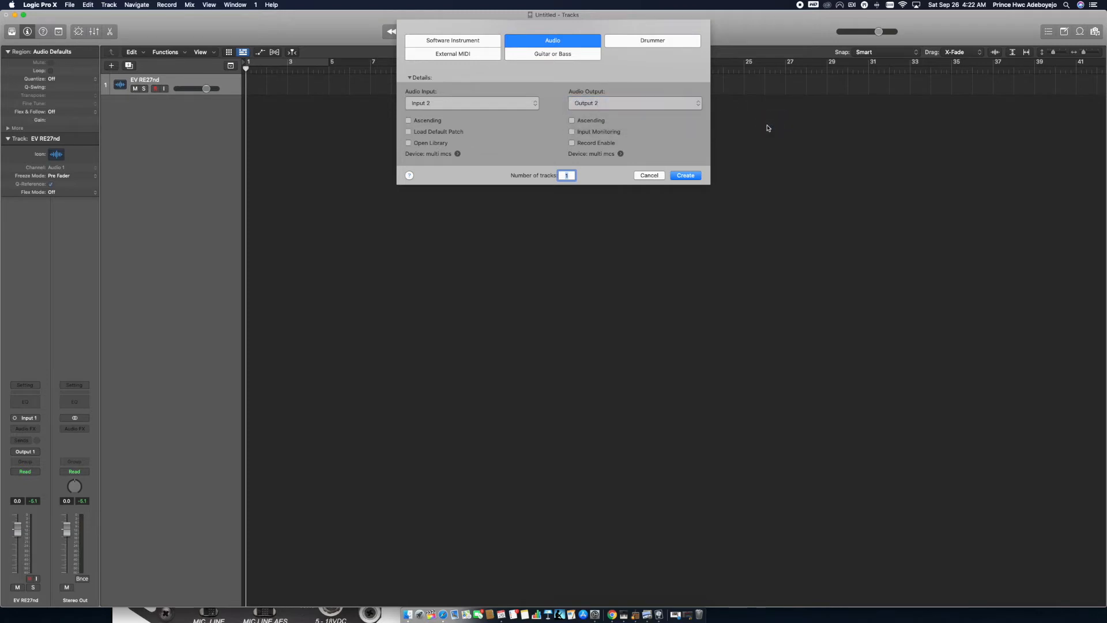
pyautogui.click(685, 177)
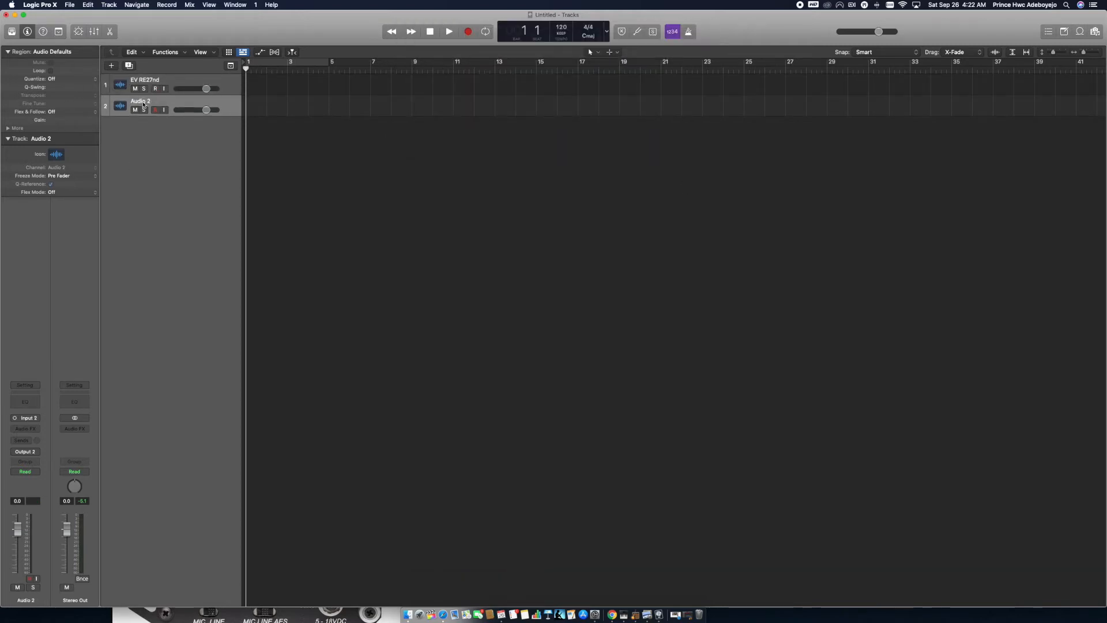
# Rename the second audio track BB and record-enable both tracks.
pyautogui.rightClick(143, 104)
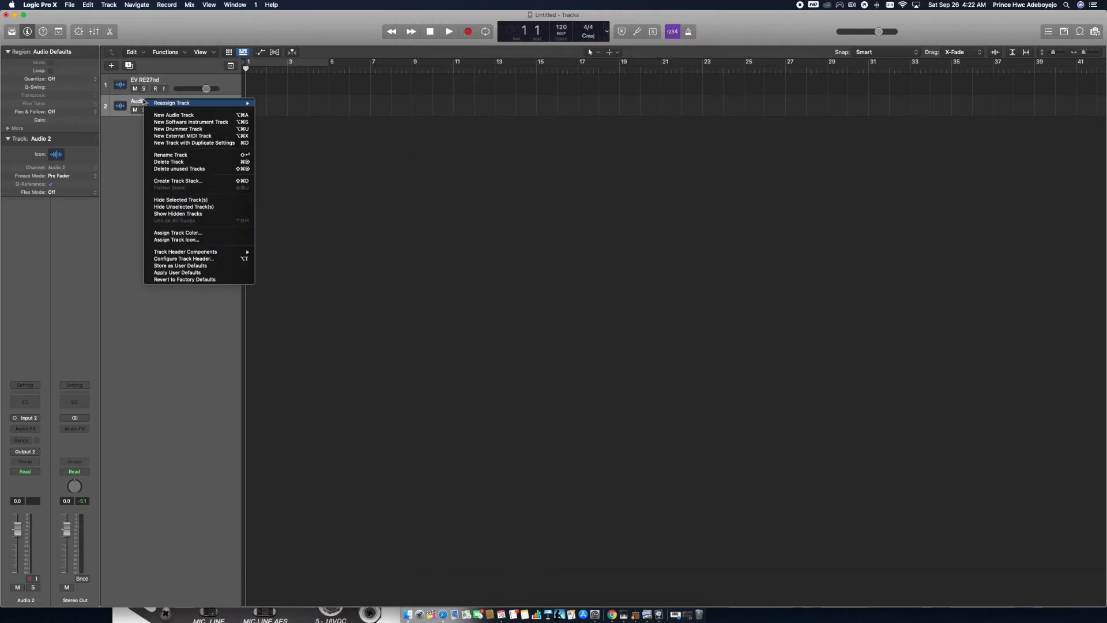
pyautogui.click(171, 155)
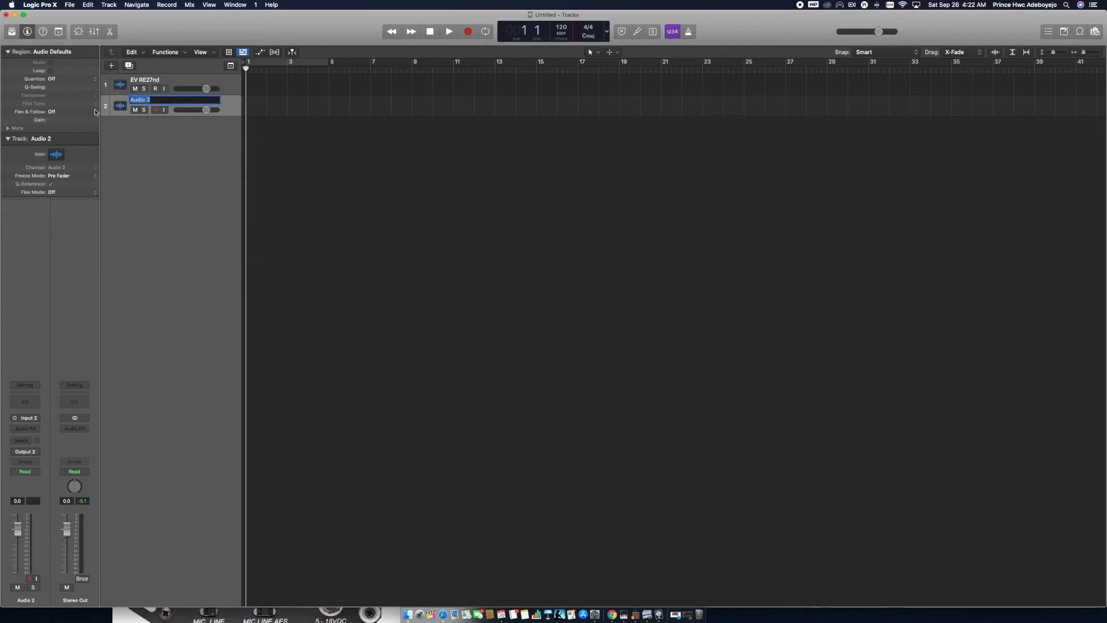
pyautogui.write('BB')
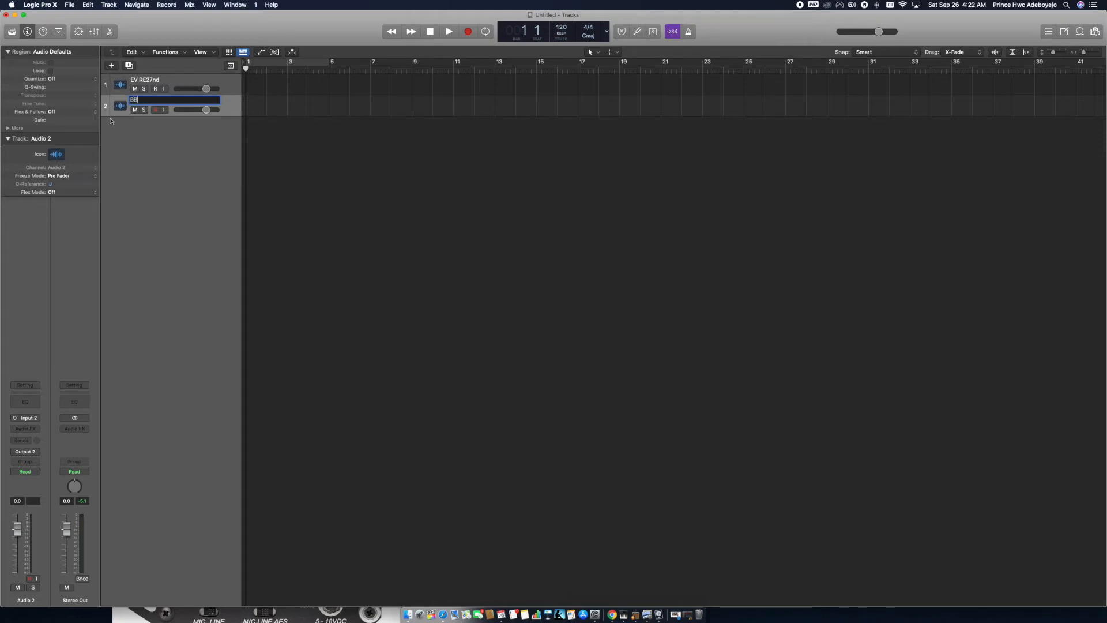
pyautogui.press('Return')
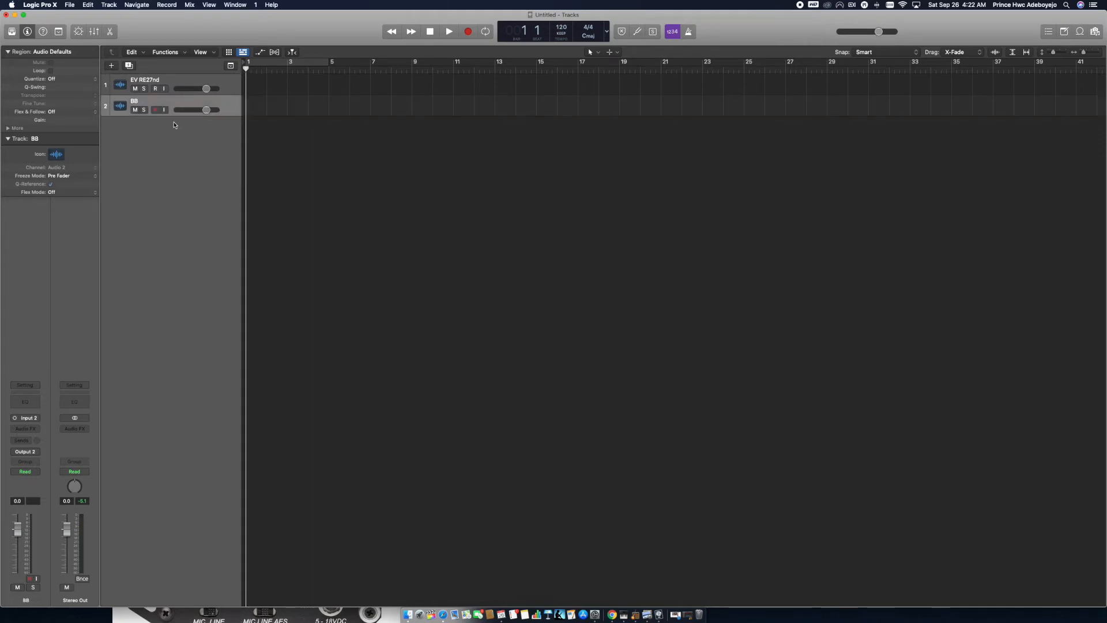
pyautogui.click(163, 84)
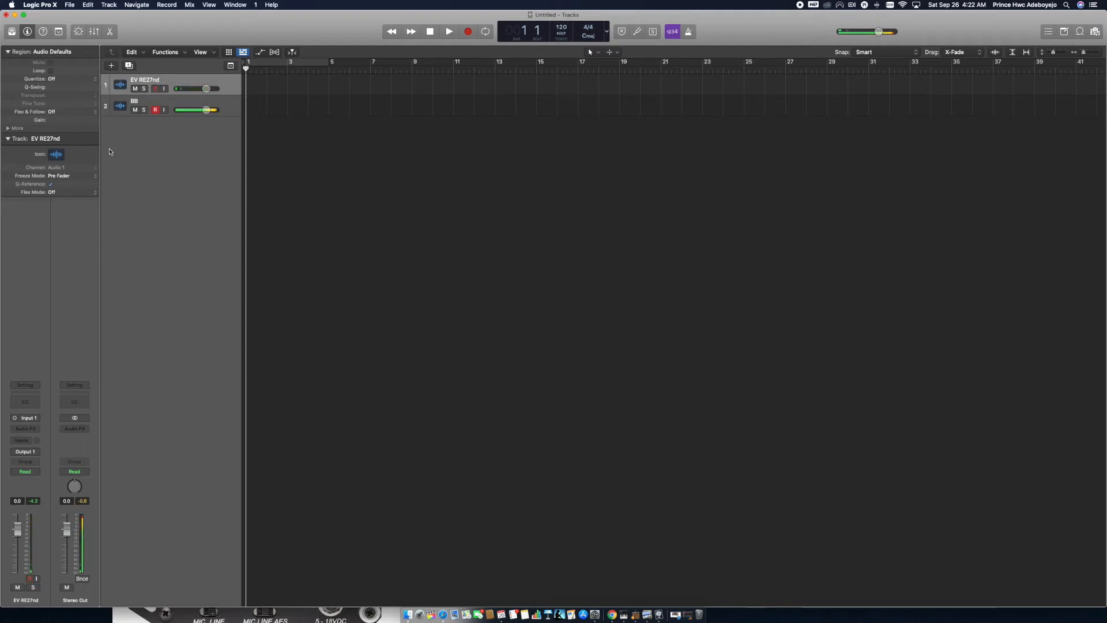
pyautogui.click(156, 89)
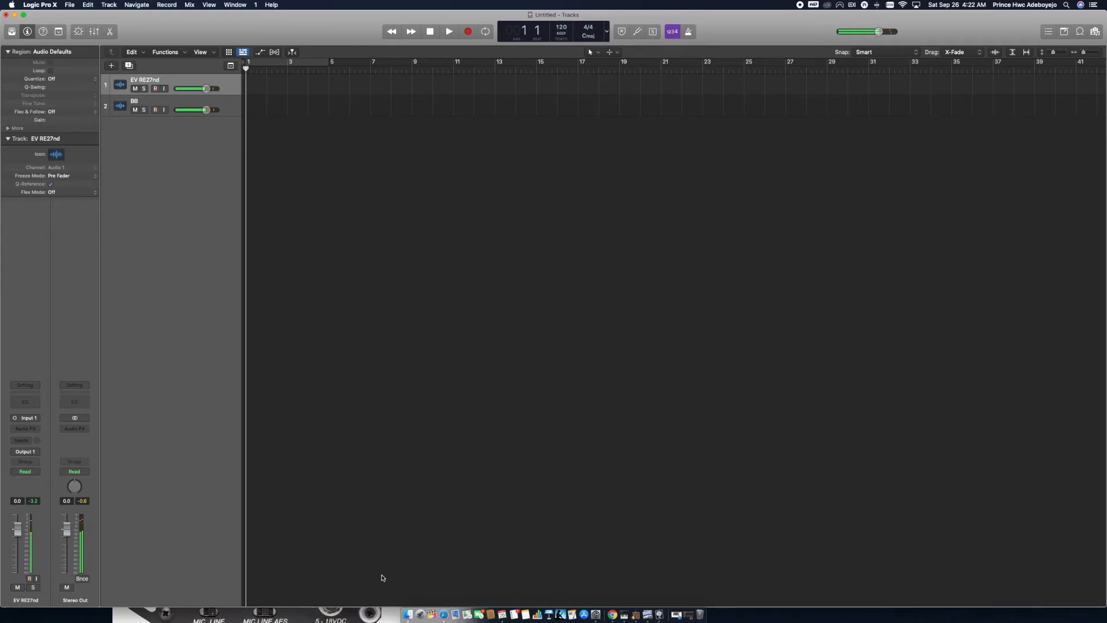
# Bring up the MixPre-D photos and move the front panel photo over the project window to examine its channel controls.
pyautogui.click(356, 618)
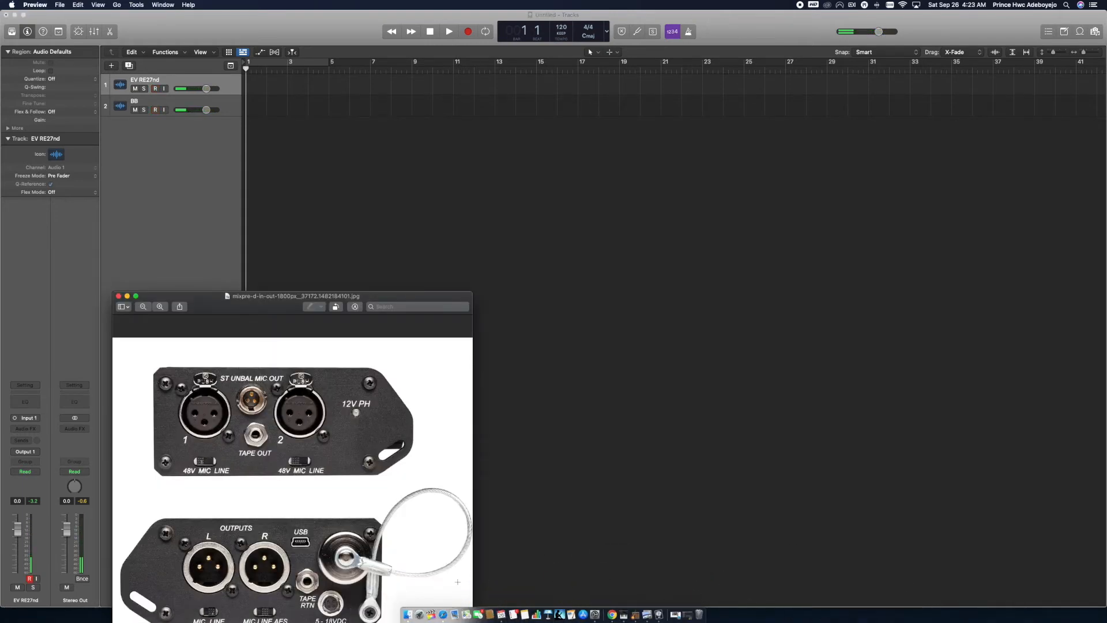
pyautogui.moveTo(356, 21); pyautogui.dragTo(261, 15)
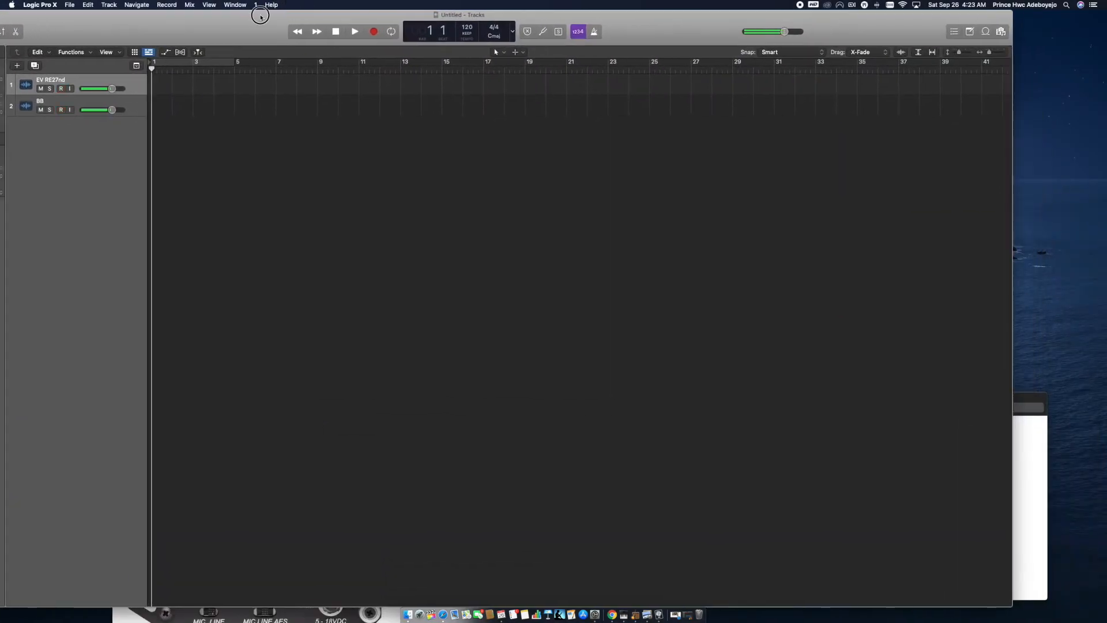
pyautogui.click(1025, 434)
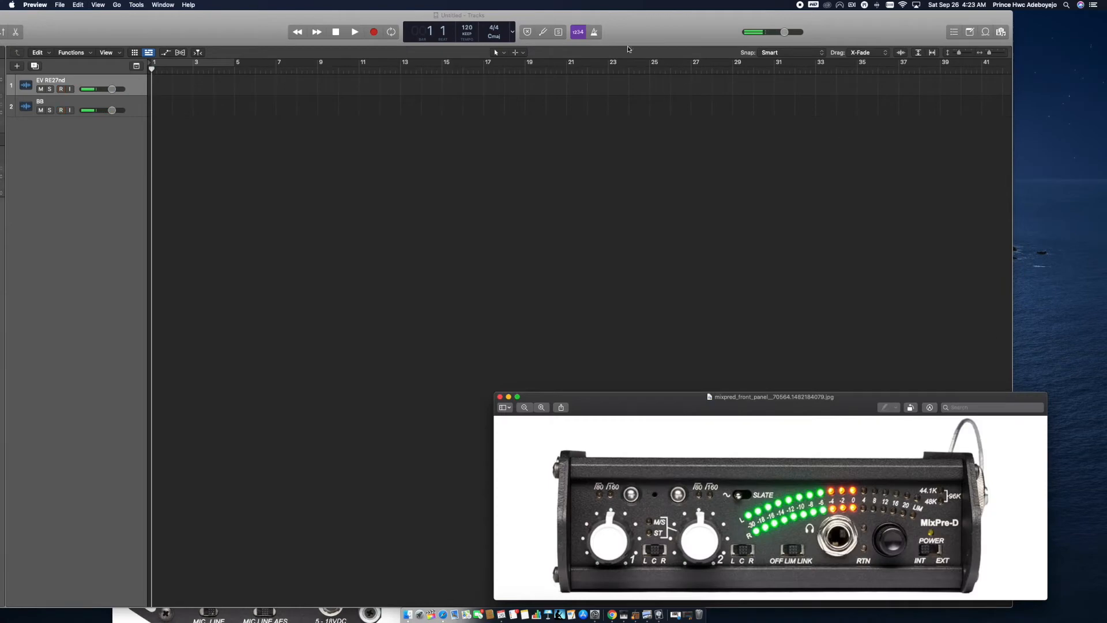
pyautogui.moveTo(969, 398); pyautogui.dragTo(955, 493)
pyautogui.moveTo(235, 17); pyautogui.dragTo(333, 16)
pyautogui.moveTo(579, 491); pyautogui.dragTo(384, 149)
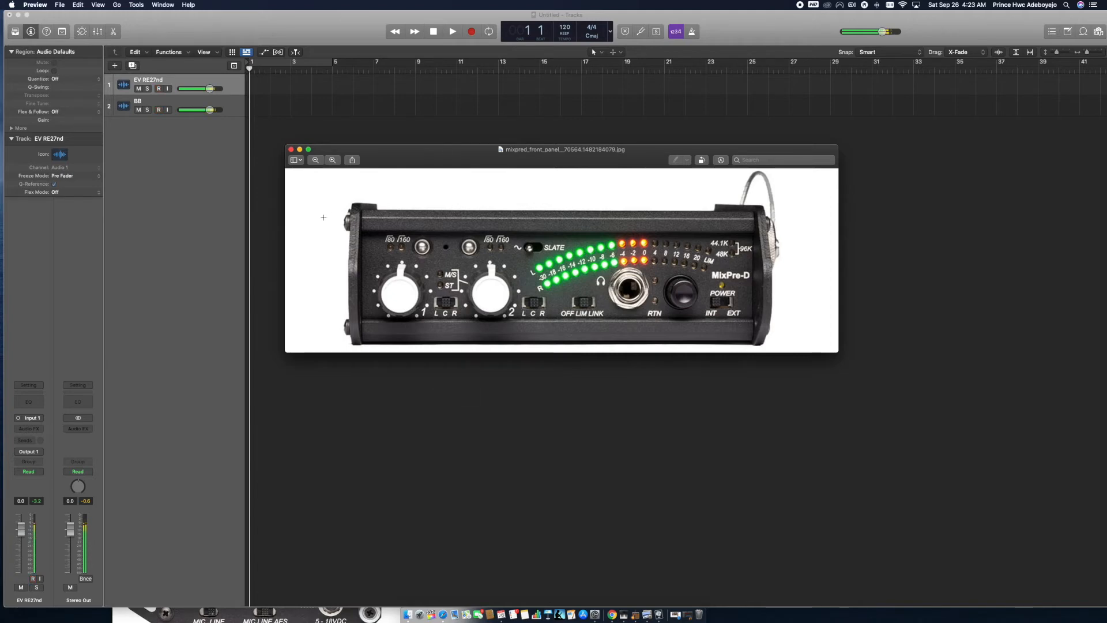
pyautogui.moveTo(440, 156); pyautogui.dragTo(473, 348)
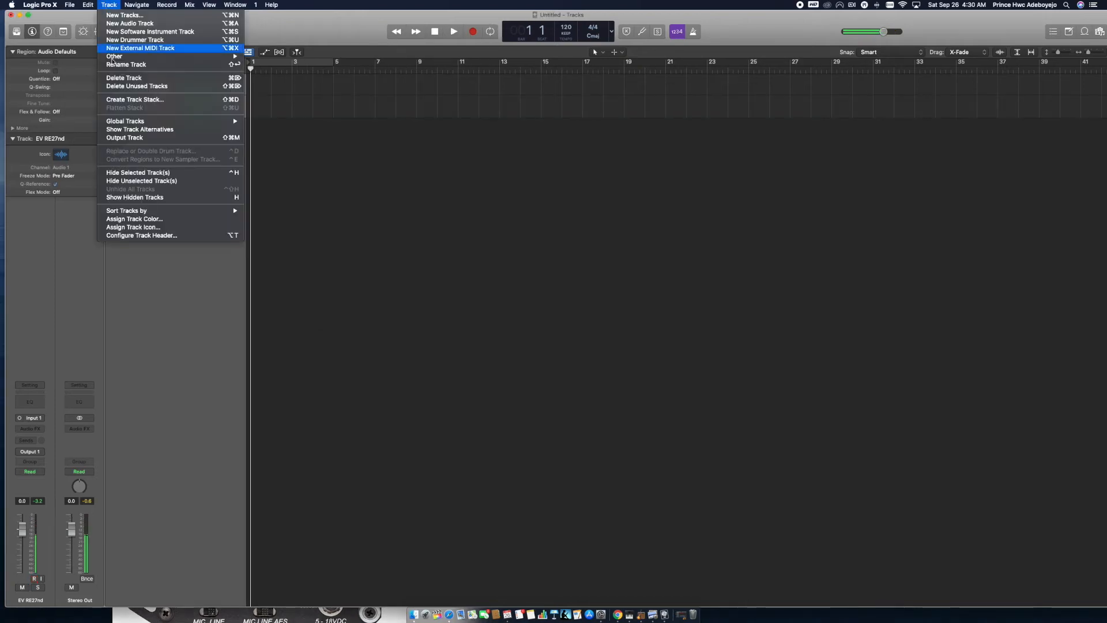
# Check the Record Enable and Input Monitoring options in the track header configuration.
pyautogui.click(163, 237)
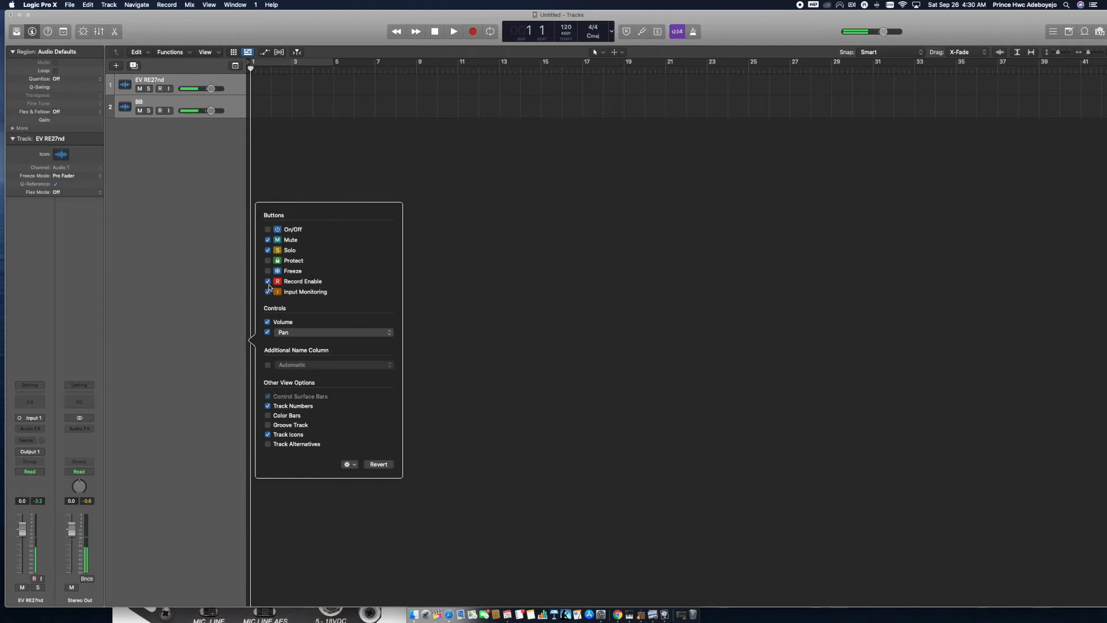
pyautogui.click(178, 143)
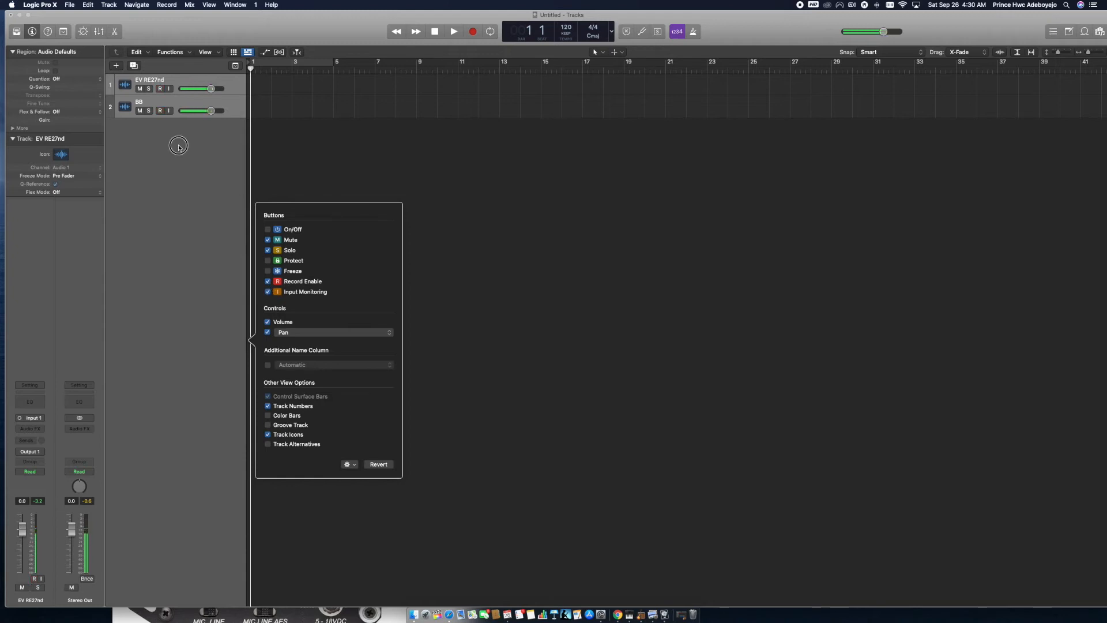
# Hide the Record Enable control from the track headers through the track header configuration.
pyautogui.click(233, 106)
pyautogui.click(214, 90)
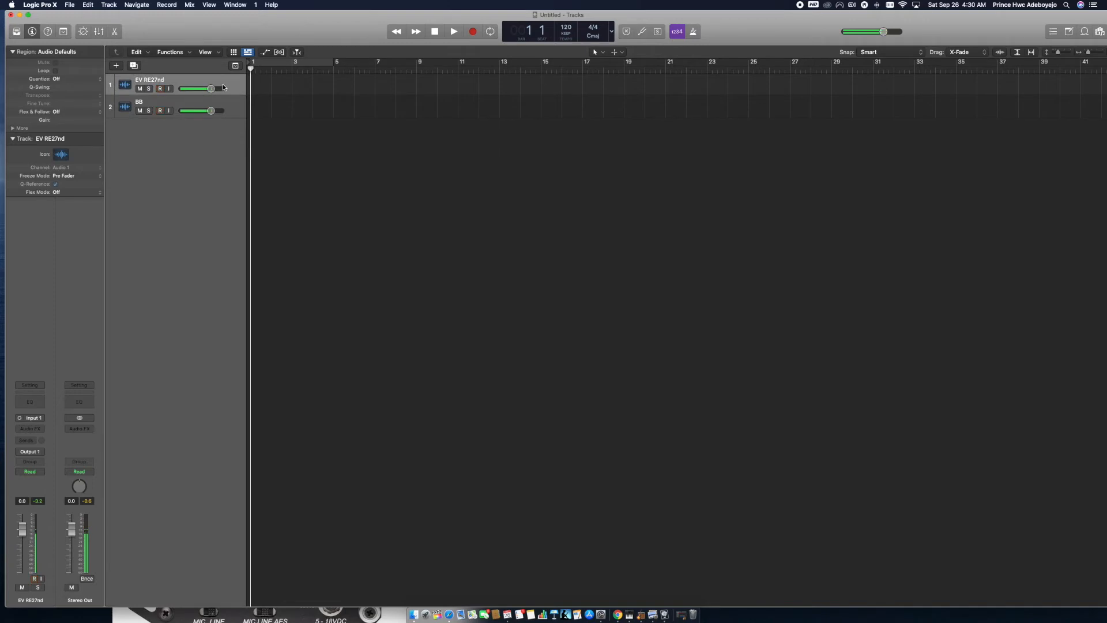
pyautogui.click(106, 6)
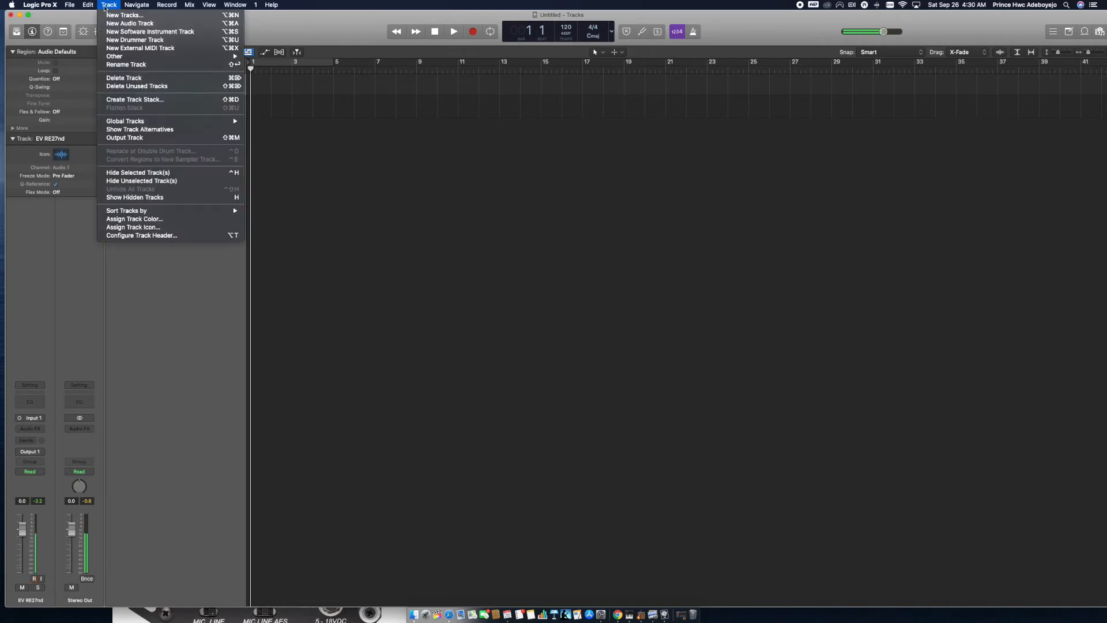
pyautogui.click(147, 236)
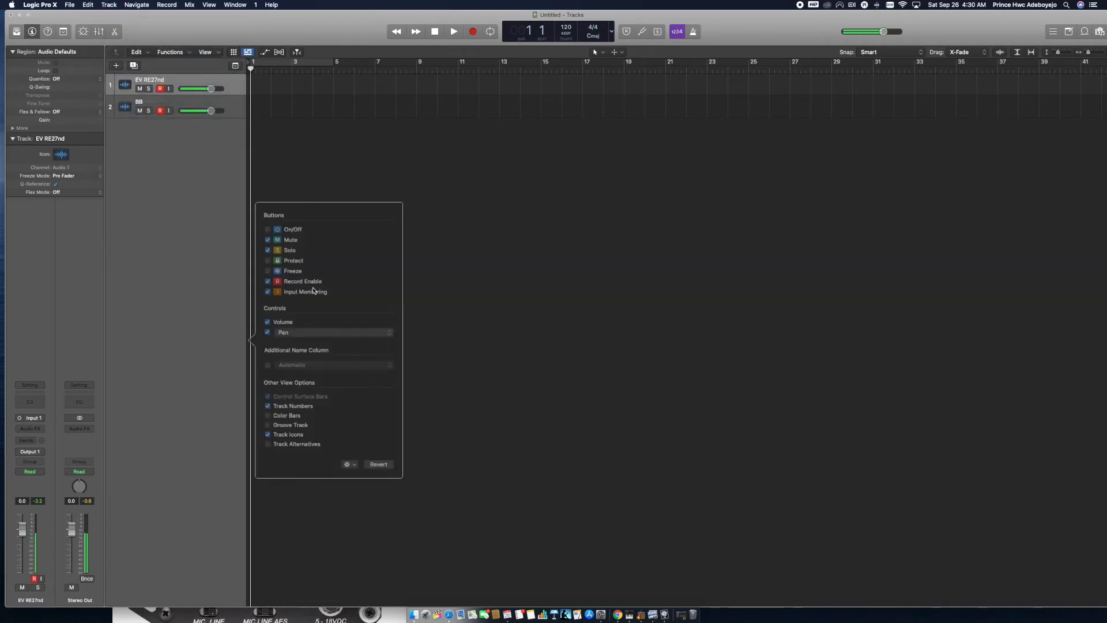
pyautogui.click(268, 282)
pyautogui.click(455, 269)
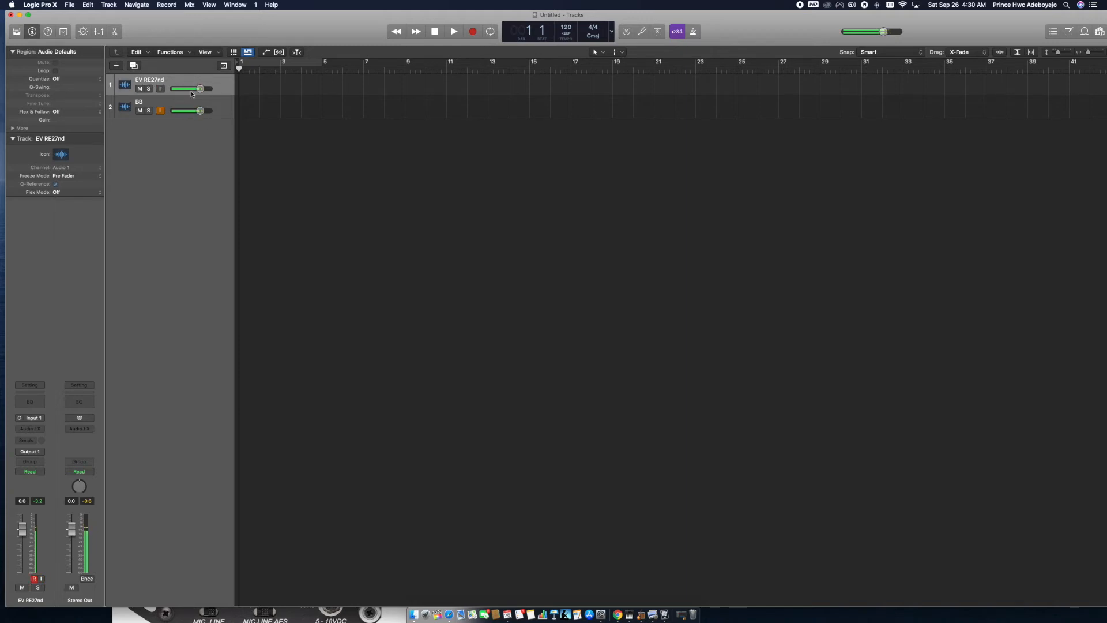
# Restore the Record Enable control in the headers of the EV RE27nd and BB tracks.
pyautogui.click(223, 110)
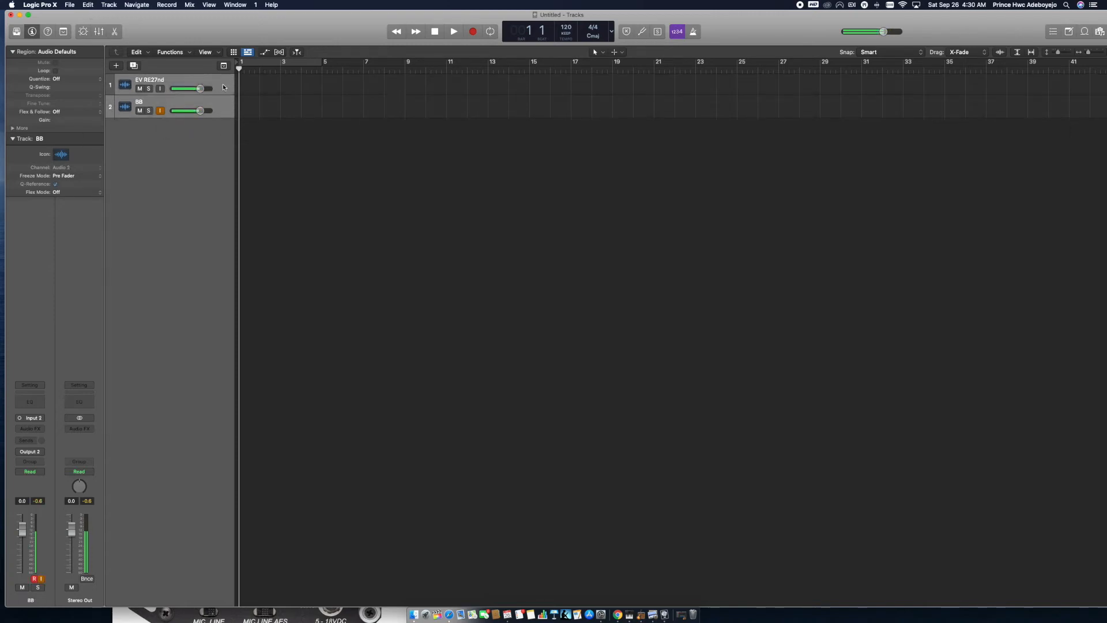
pyautogui.click(107, 5)
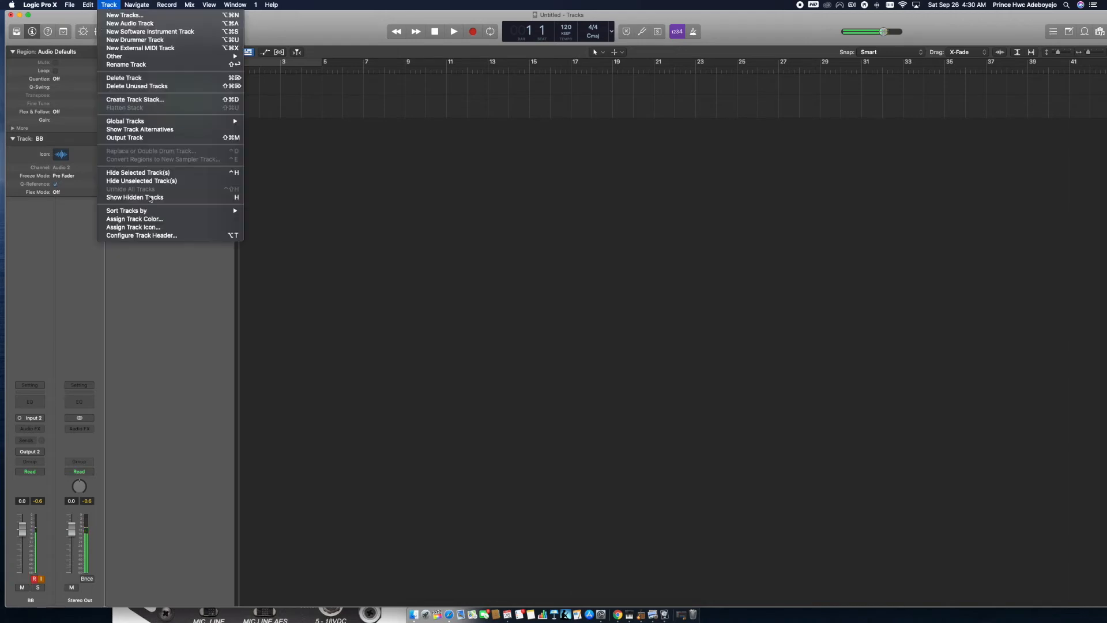
pyautogui.click(137, 236)
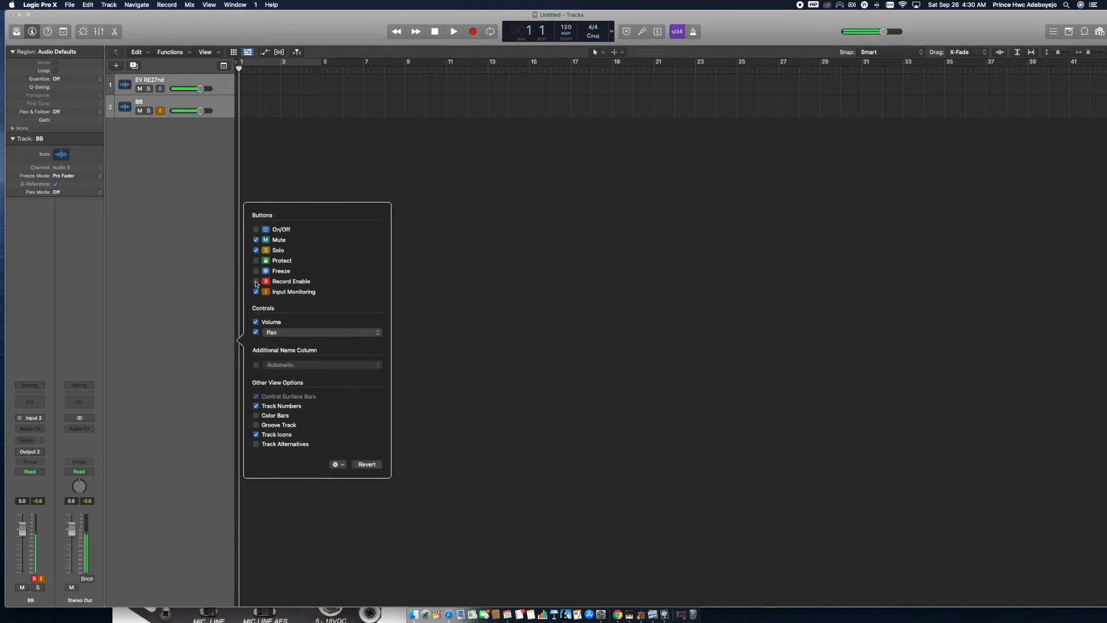
pyautogui.click(256, 282)
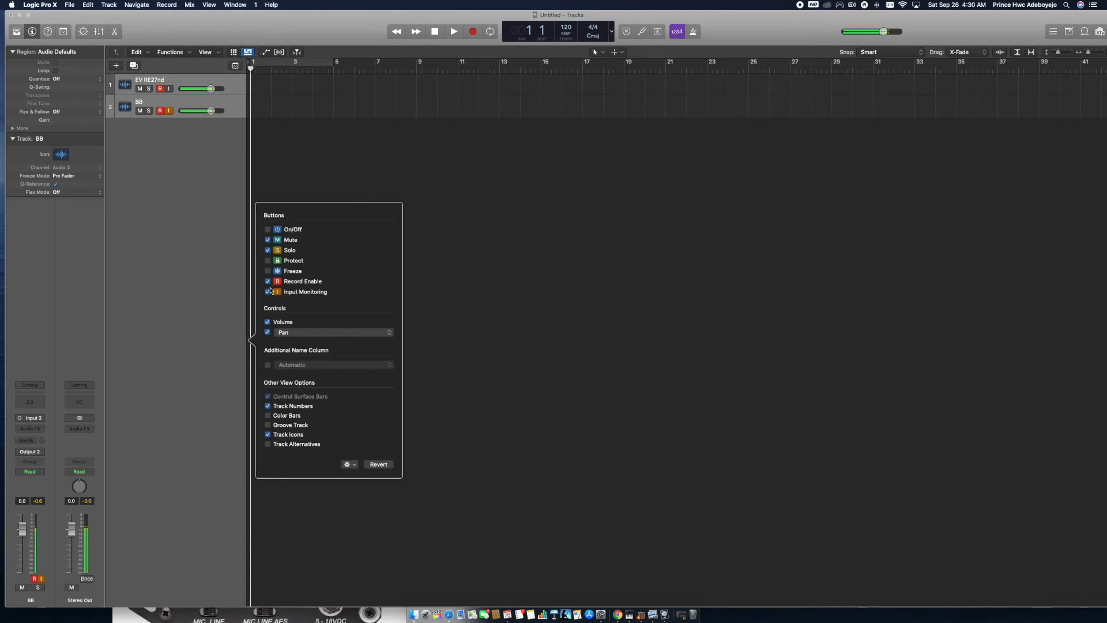
pyautogui.click(200, 189)
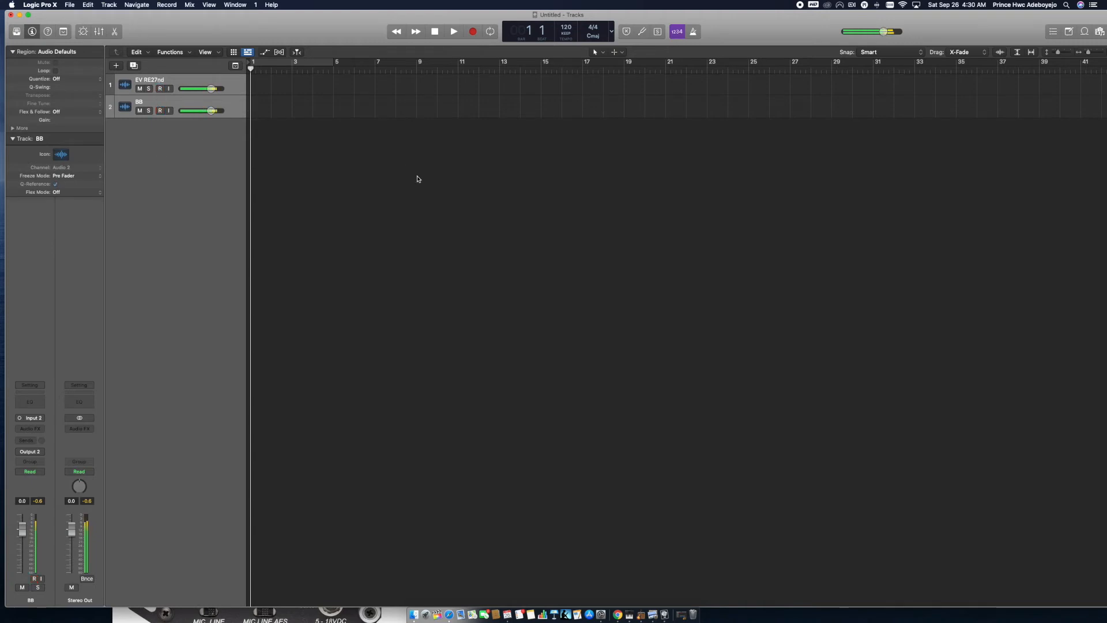
# Record both microphone tracks while placing the MixPre-D front panel photo over the project window, and stop the recording.
pyautogui.click(473, 33)
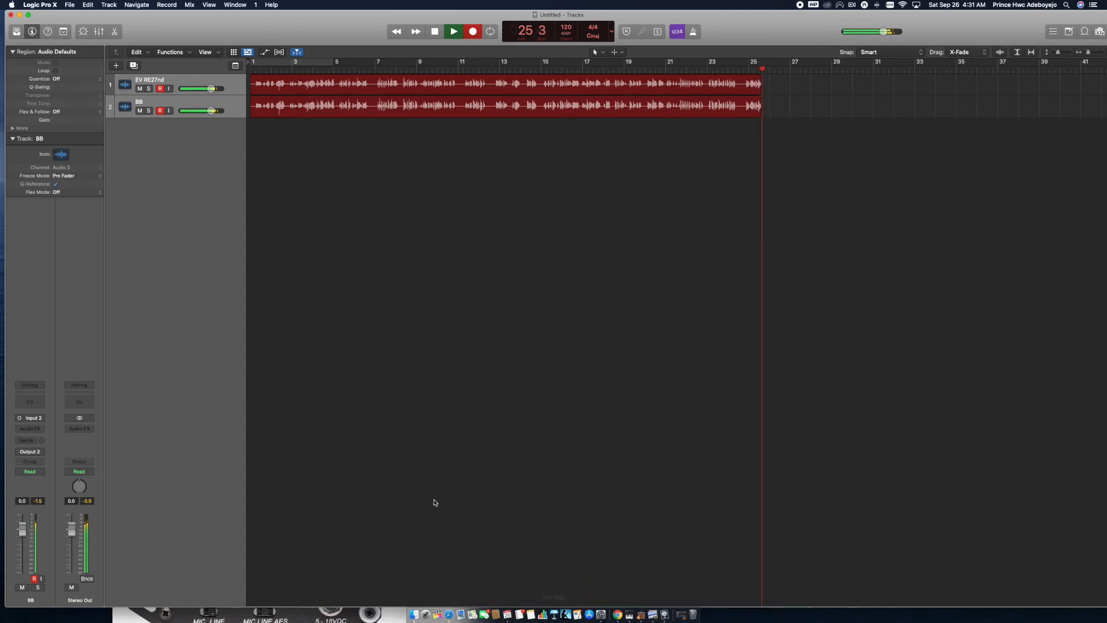
pyautogui.click(337, 618)
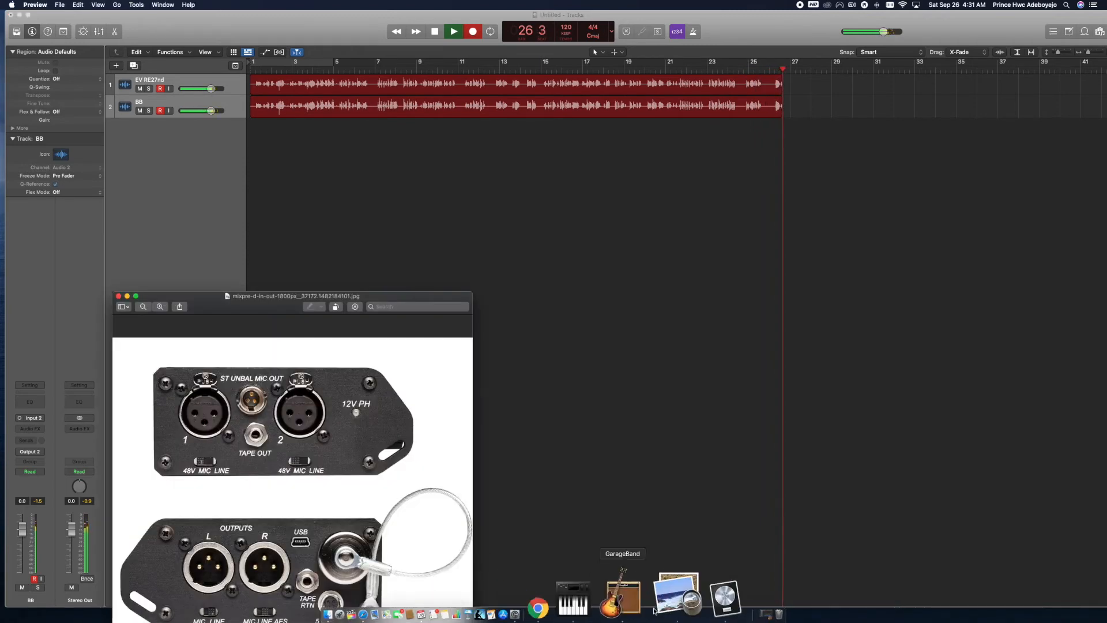
pyautogui.moveTo(742, 22); pyautogui.dragTo(430, 3)
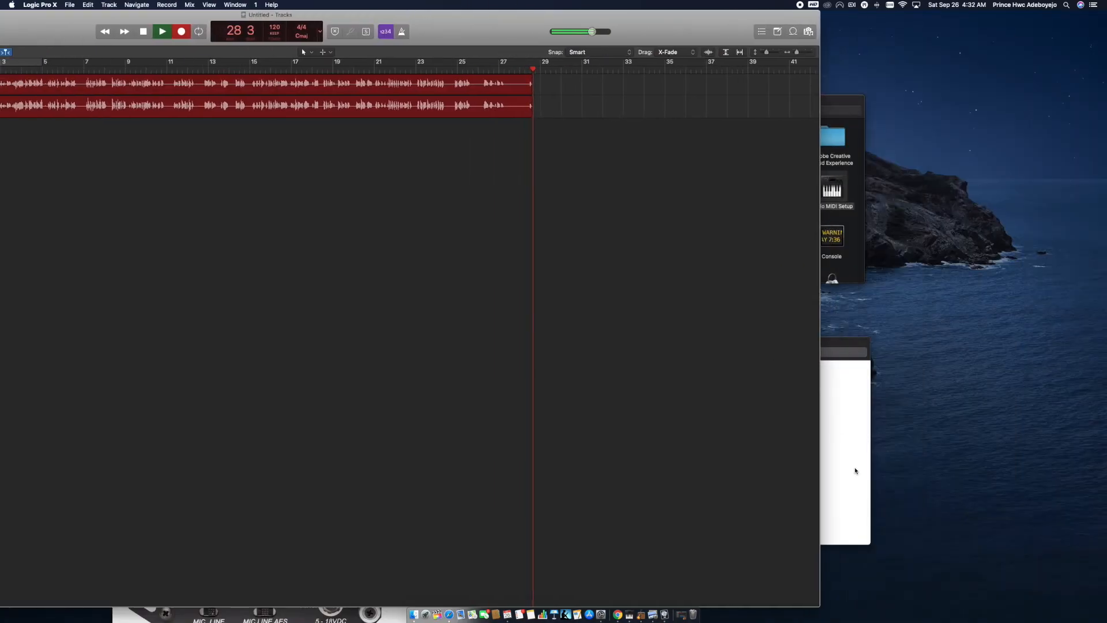
pyautogui.click(852, 459)
pyautogui.moveTo(821, 340); pyautogui.dragTo(817, 450)
pyautogui.moveTo(658, 22); pyautogui.dragTo(924, 22)
pyautogui.moveTo(680, 462); pyautogui.dragTo(704, 314)
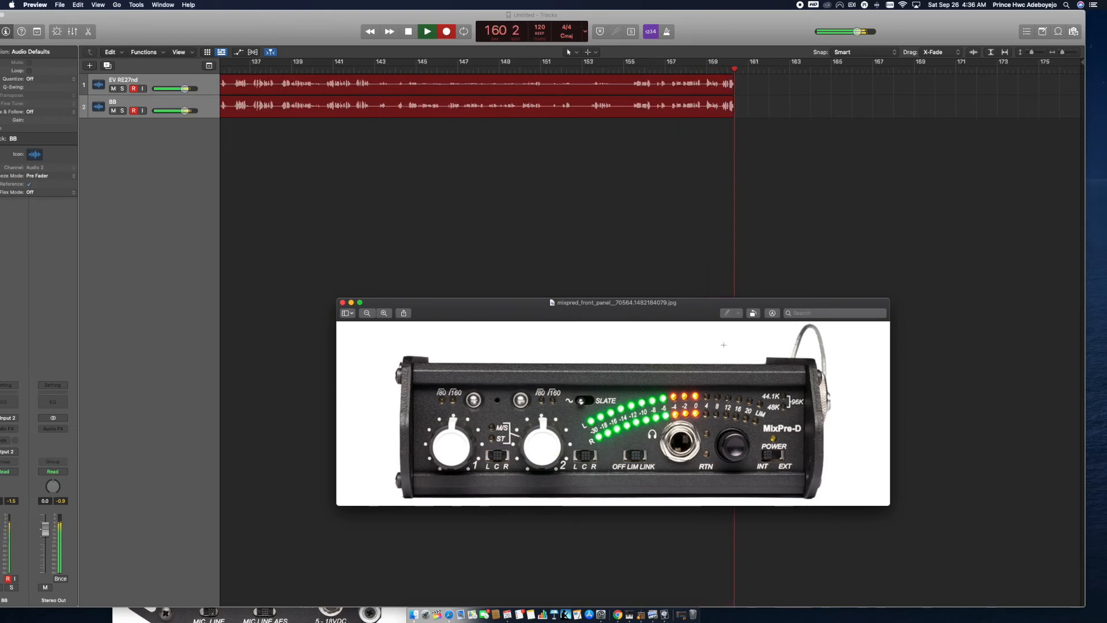
pyautogui.moveTo(659, 312); pyautogui.dragTo(646, 255)
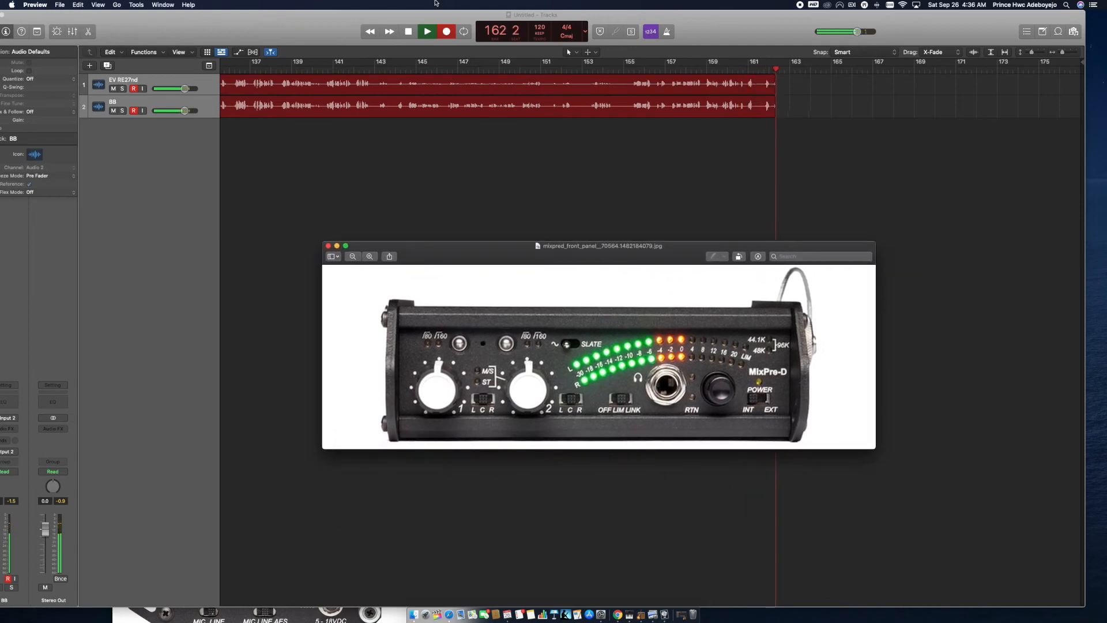
pyautogui.click(408, 33)
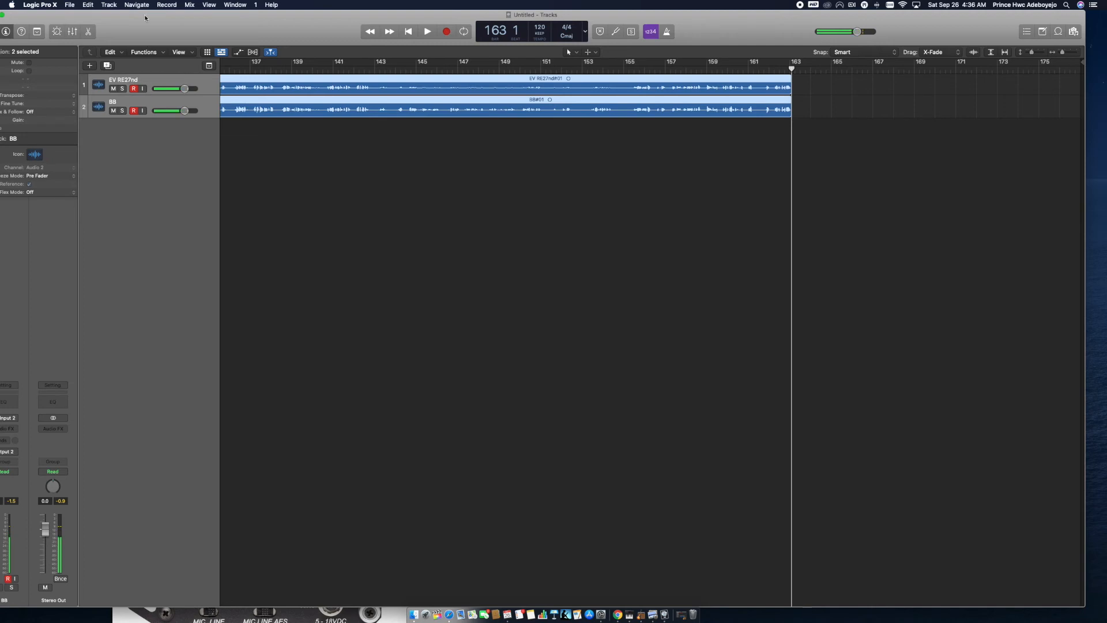
# Create a new project while keeping the current project open.
pyautogui.click(69, 7)
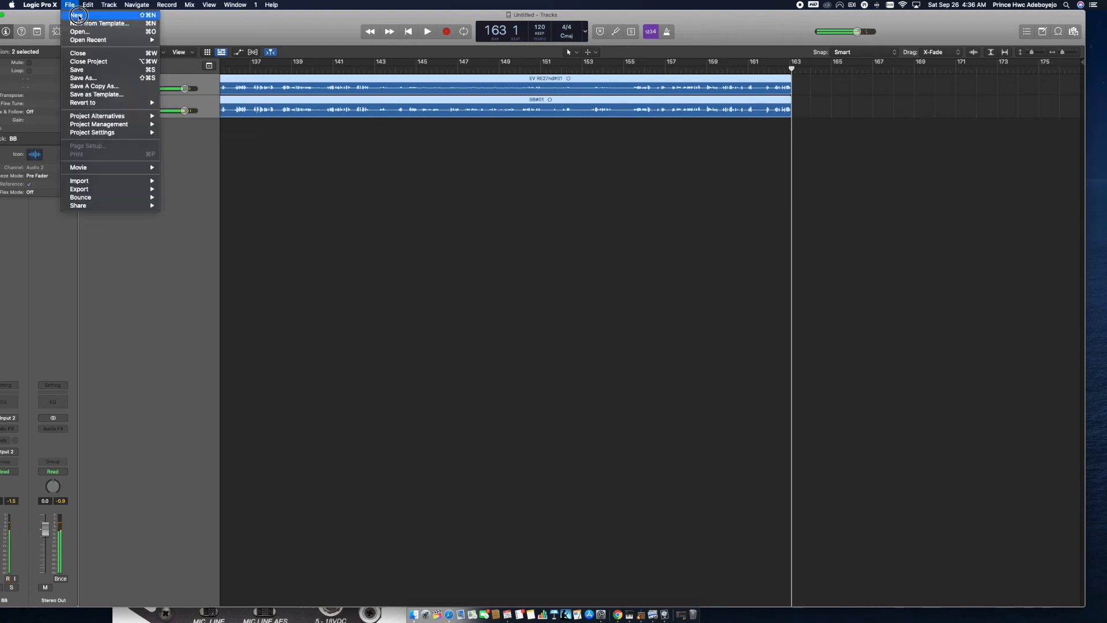
pyautogui.click(98, 23)
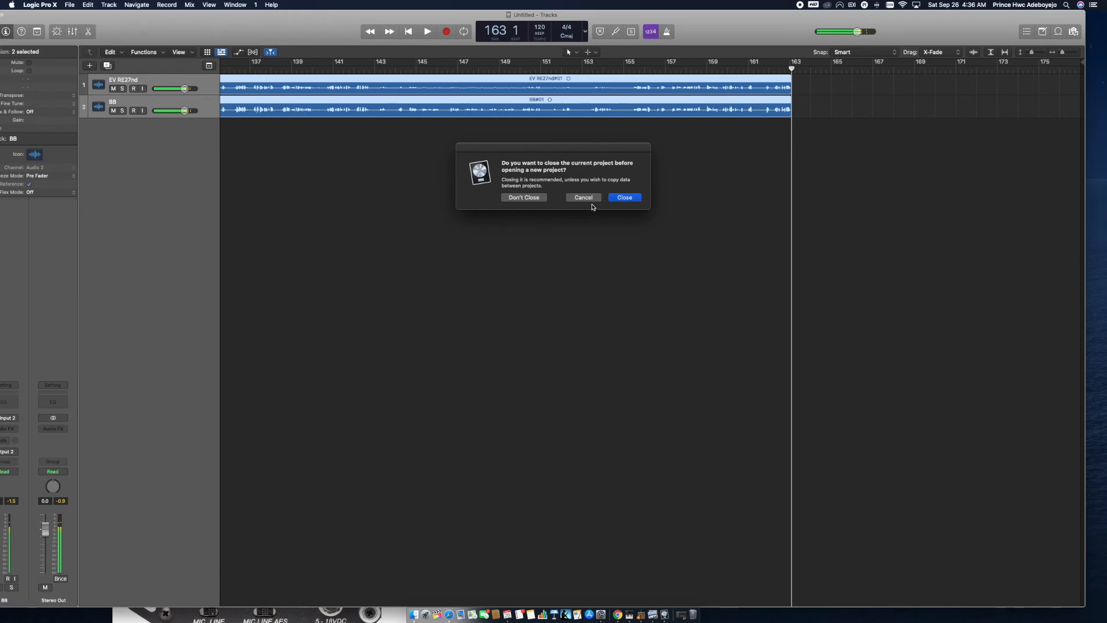
pyautogui.click(524, 198)
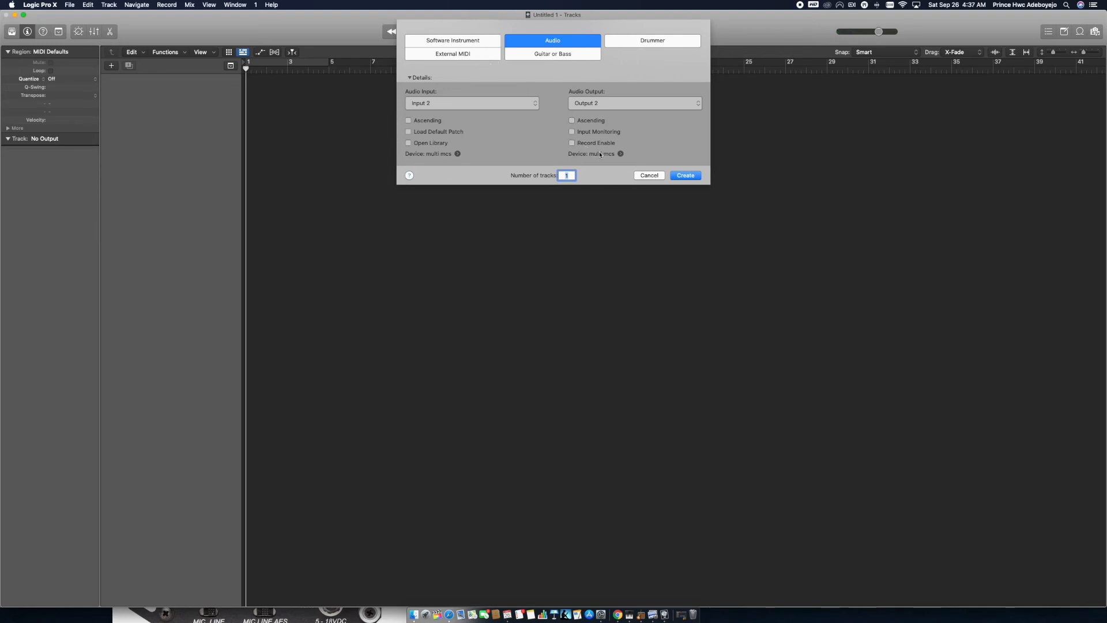
# Set both the output and input devices to MixPre-D in the audio device preferences.
pyautogui.click(458, 154)
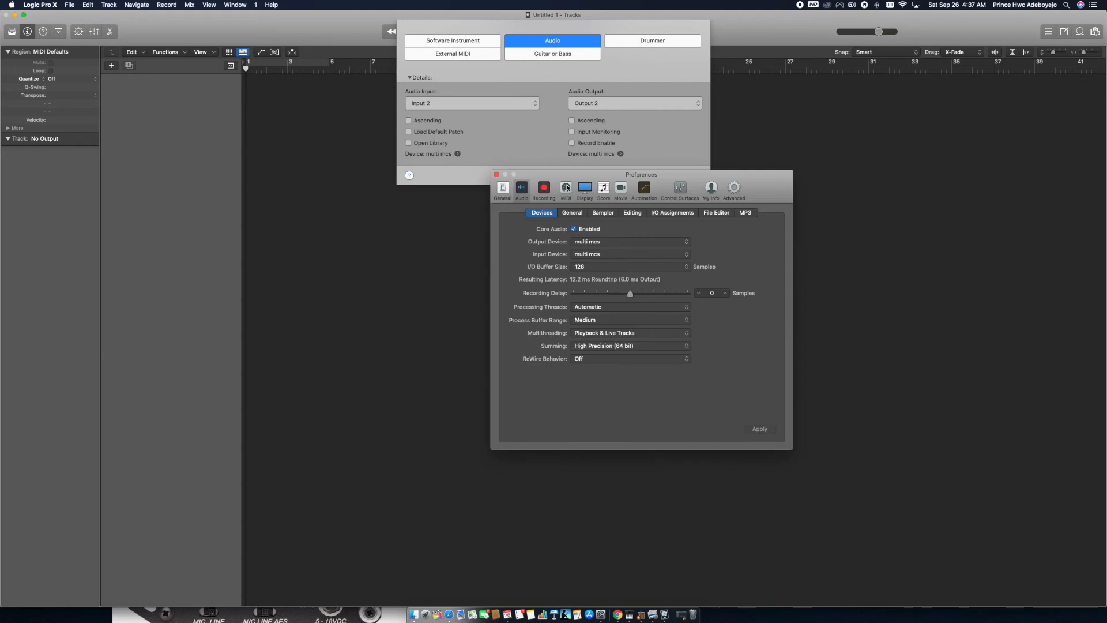
pyautogui.click(463, 104)
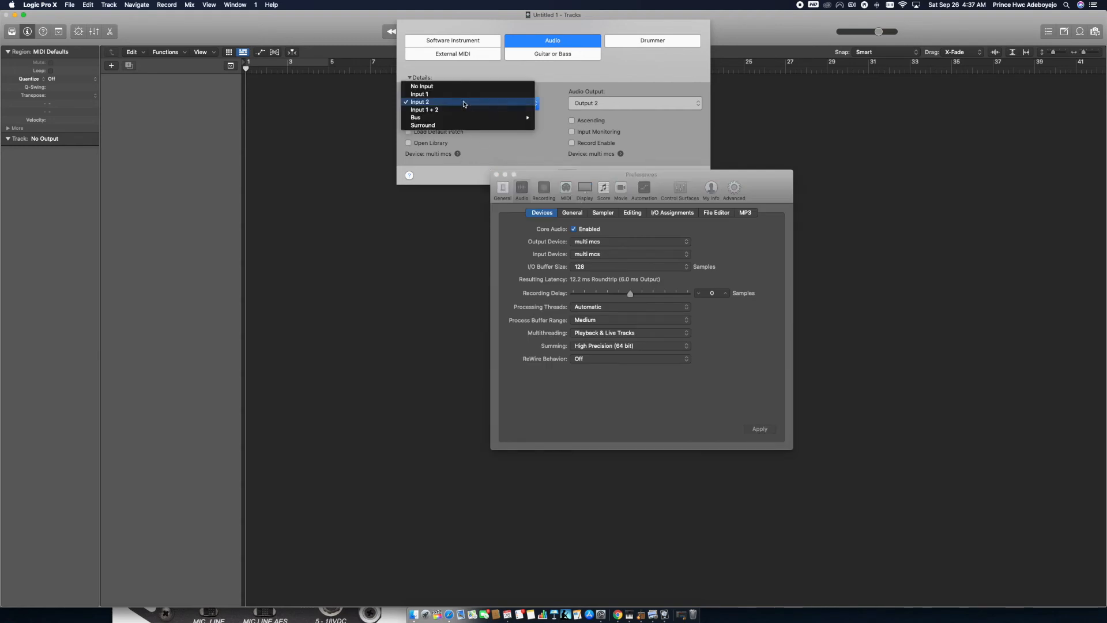
pyautogui.click(522, 144)
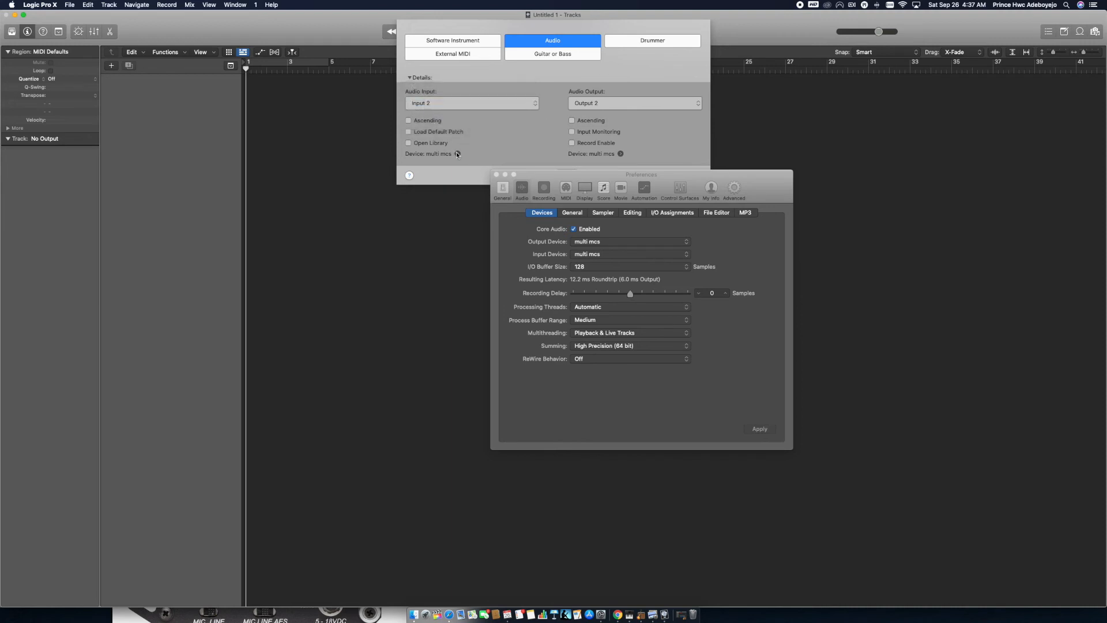
pyautogui.click(596, 245)
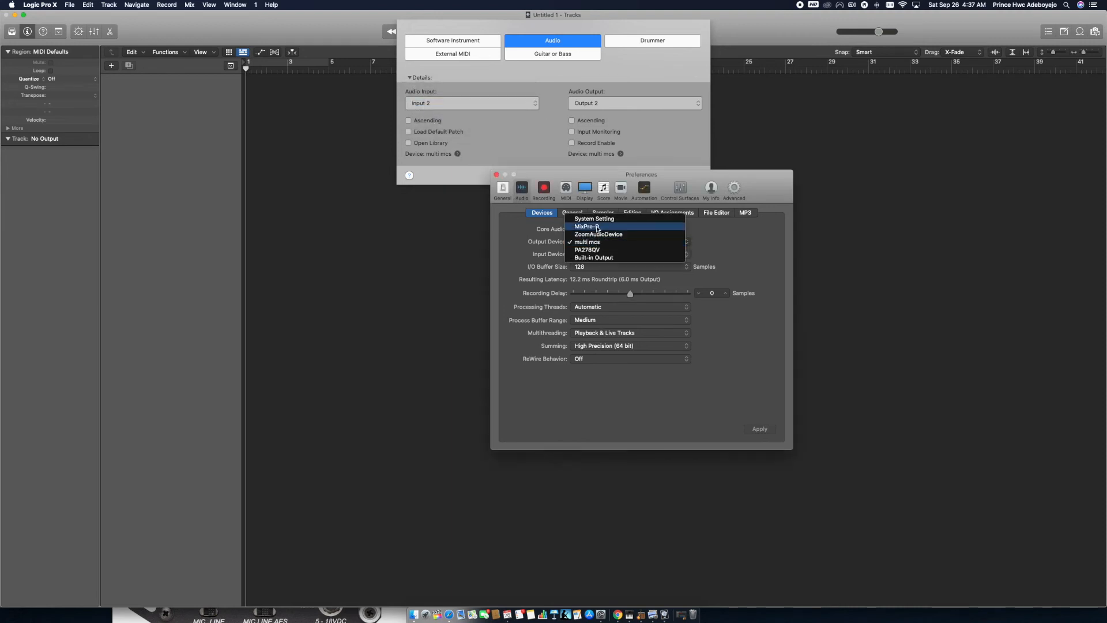
pyautogui.click(598, 227)
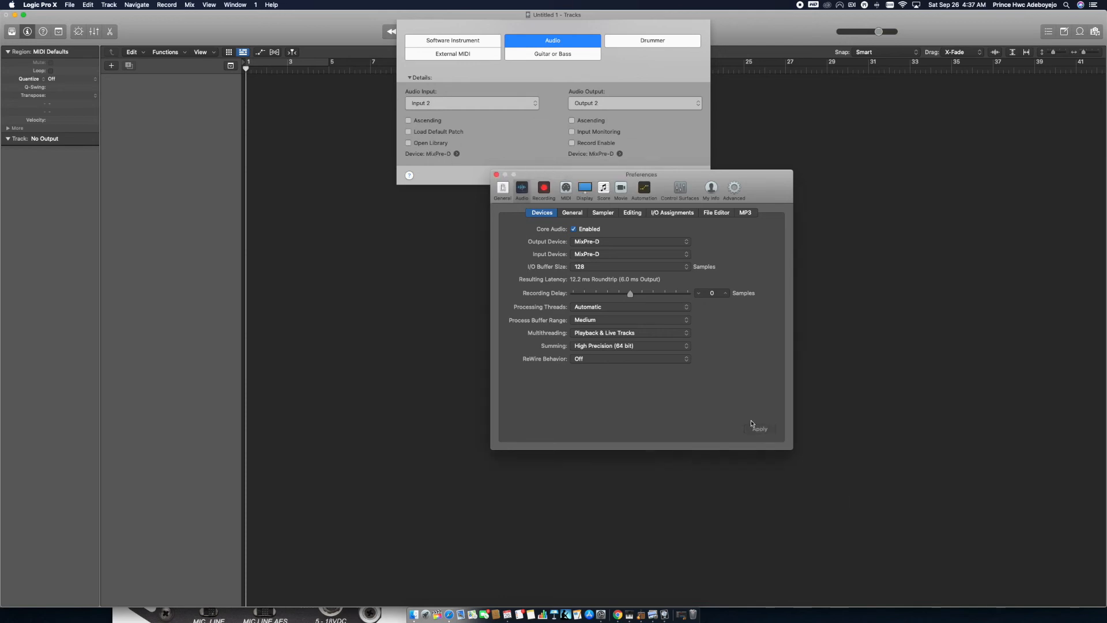
pyautogui.click(497, 175)
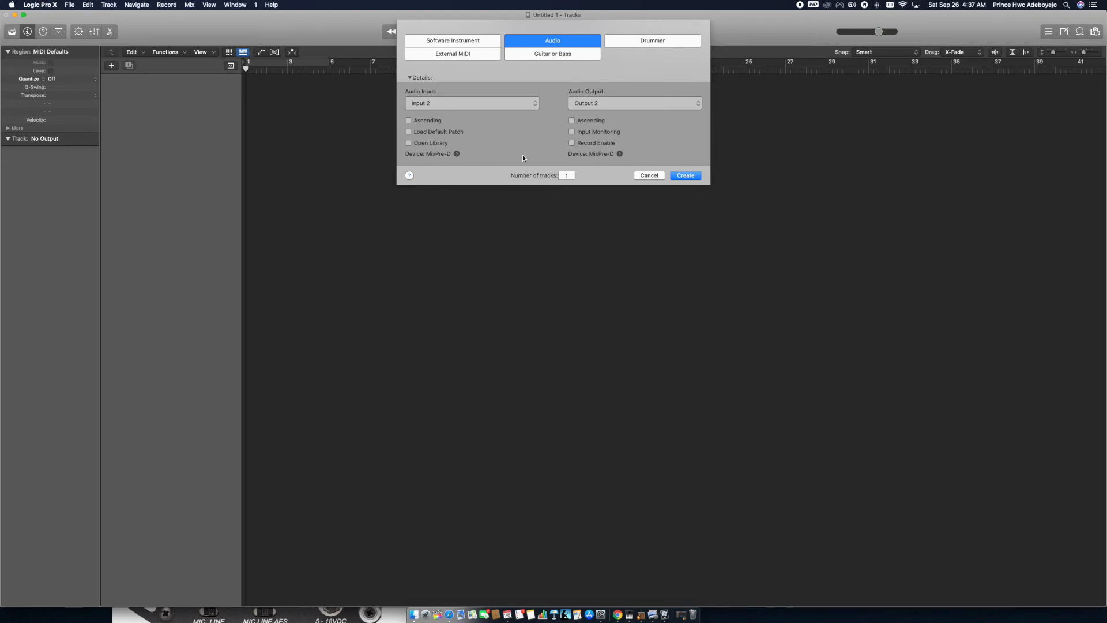
# Create an audio track with Input 1 and mono Output 1, and record-enable it.
pyautogui.click(455, 103)
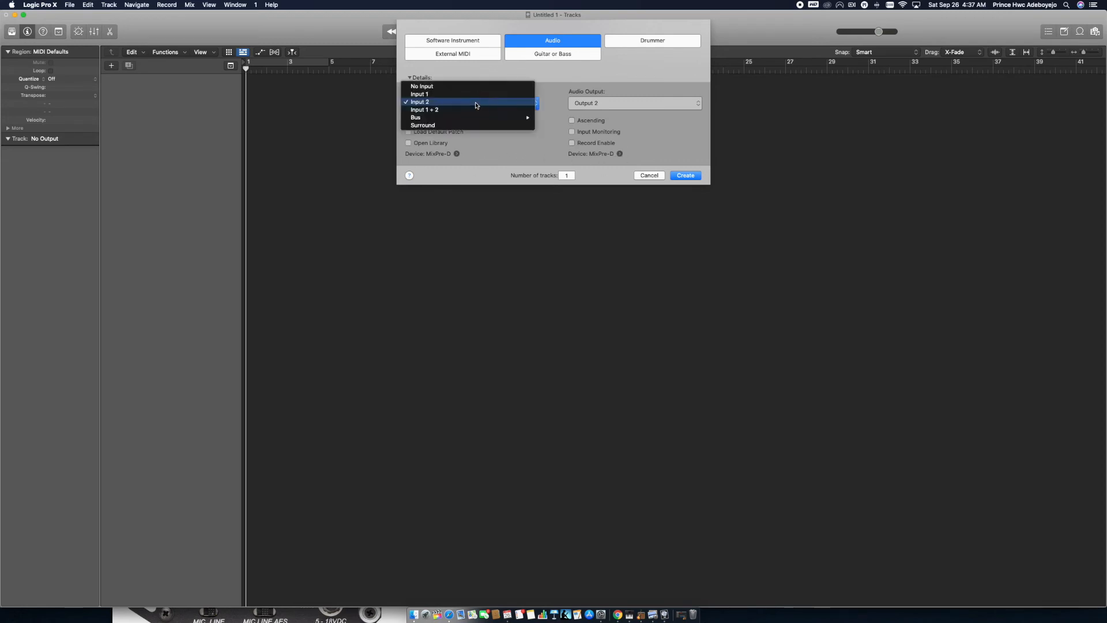
pyautogui.click(461, 95)
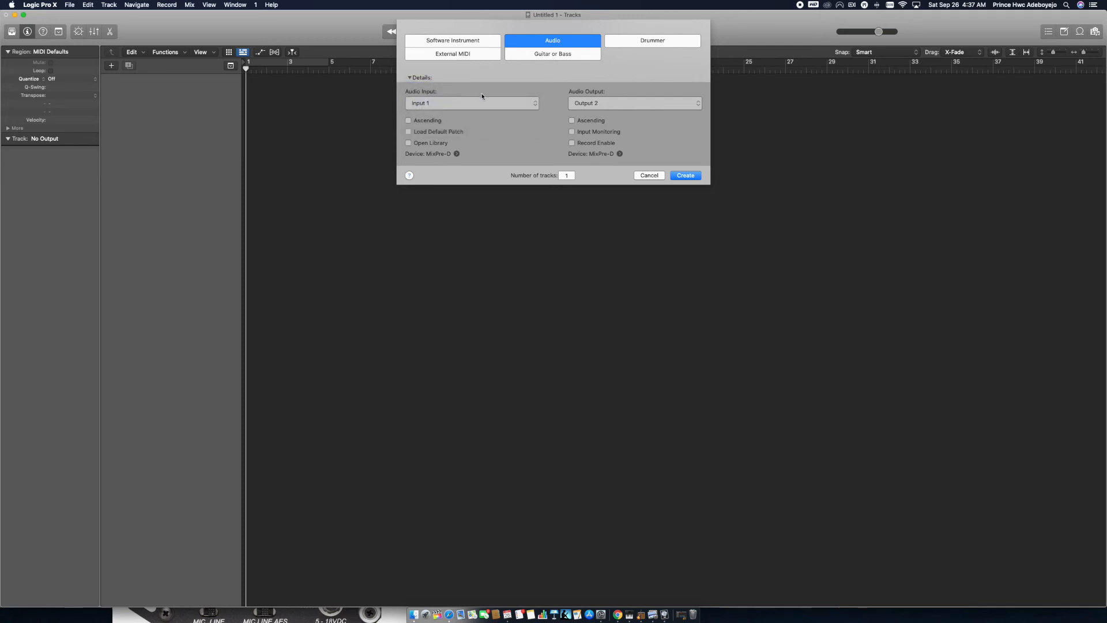
pyautogui.click(610, 107)
pyautogui.moveTo(613, 111)
pyautogui.moveTo(718, 117)
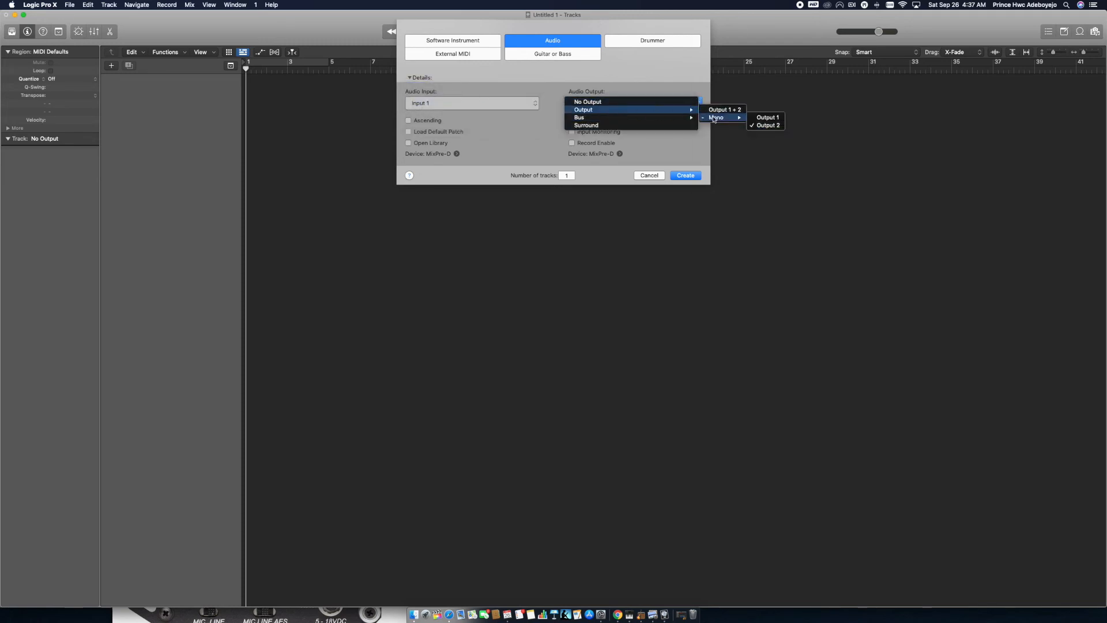
pyautogui.click(762, 118)
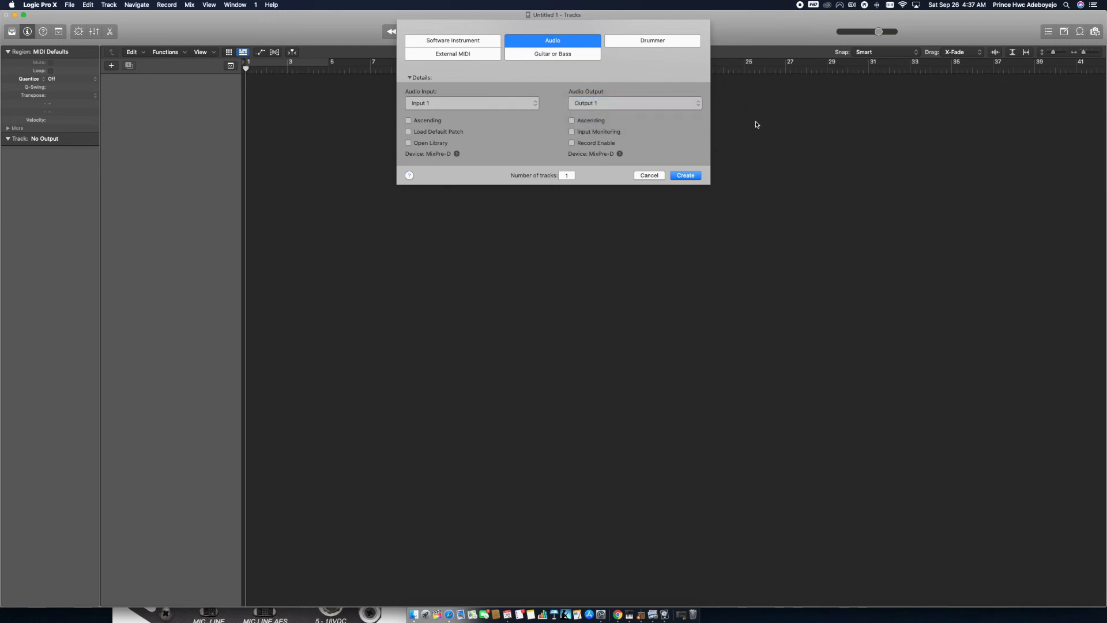
pyautogui.click(684, 175)
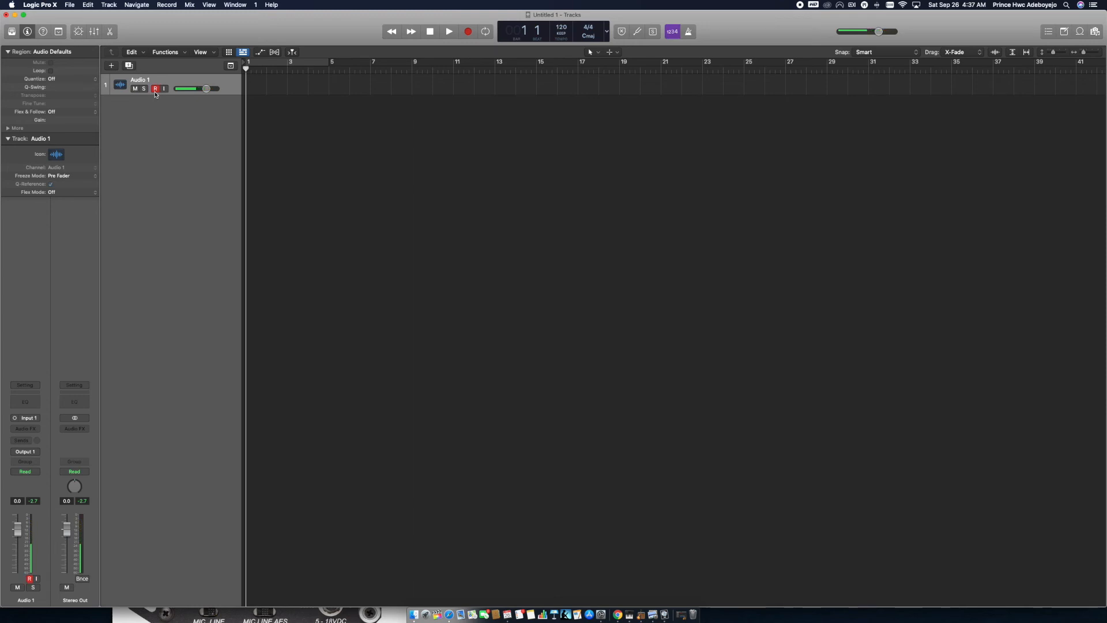
# Add a second audio track with Input 2 and mono Output 2, and record-enable it.
pyautogui.click(112, 66)
pyautogui.click(437, 106)
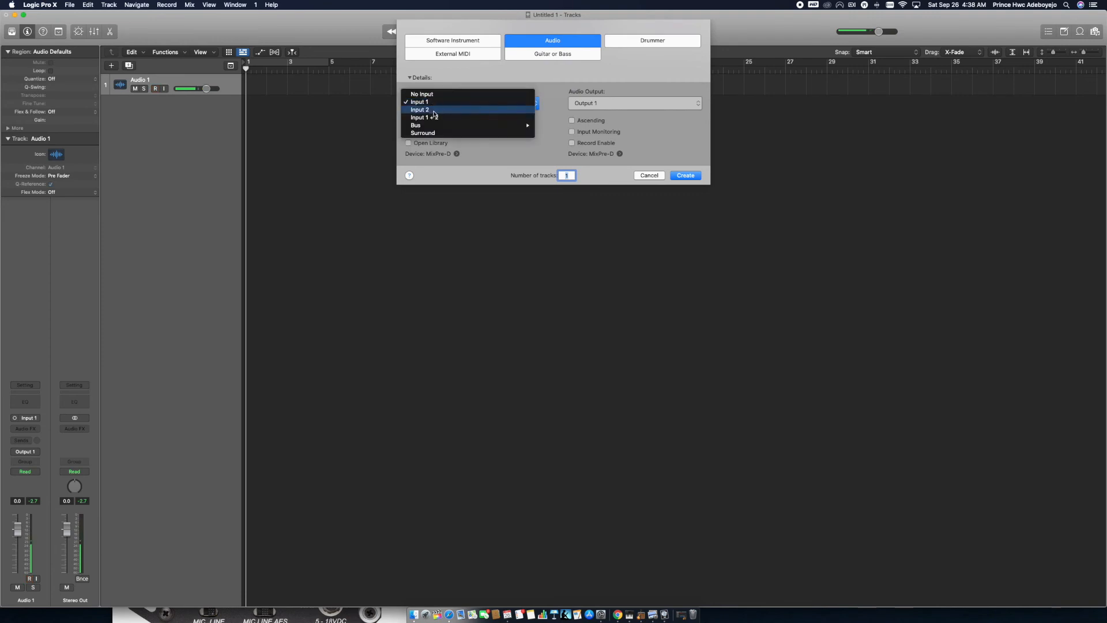
pyautogui.click(433, 110)
pyautogui.click(640, 103)
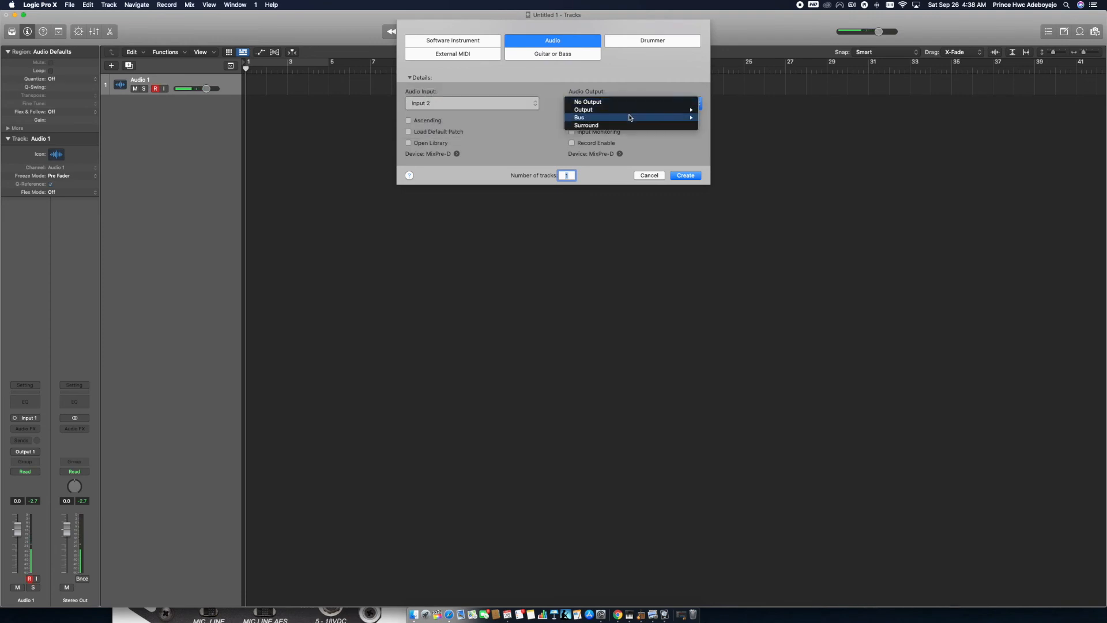
pyautogui.moveTo(631, 118)
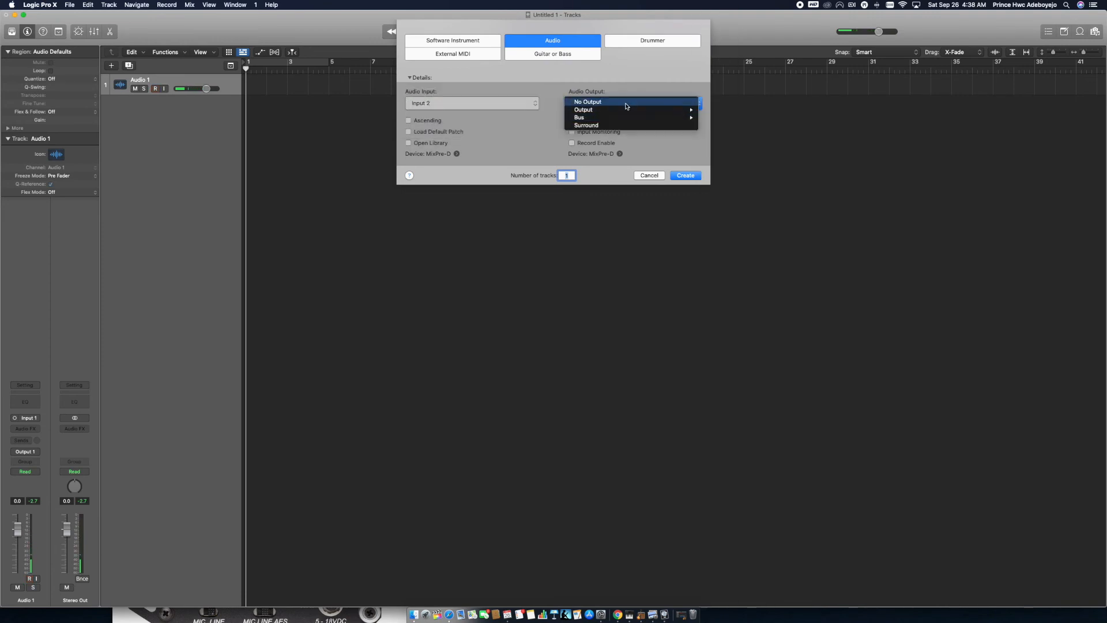
pyautogui.moveTo(715, 122)
pyautogui.click(769, 125)
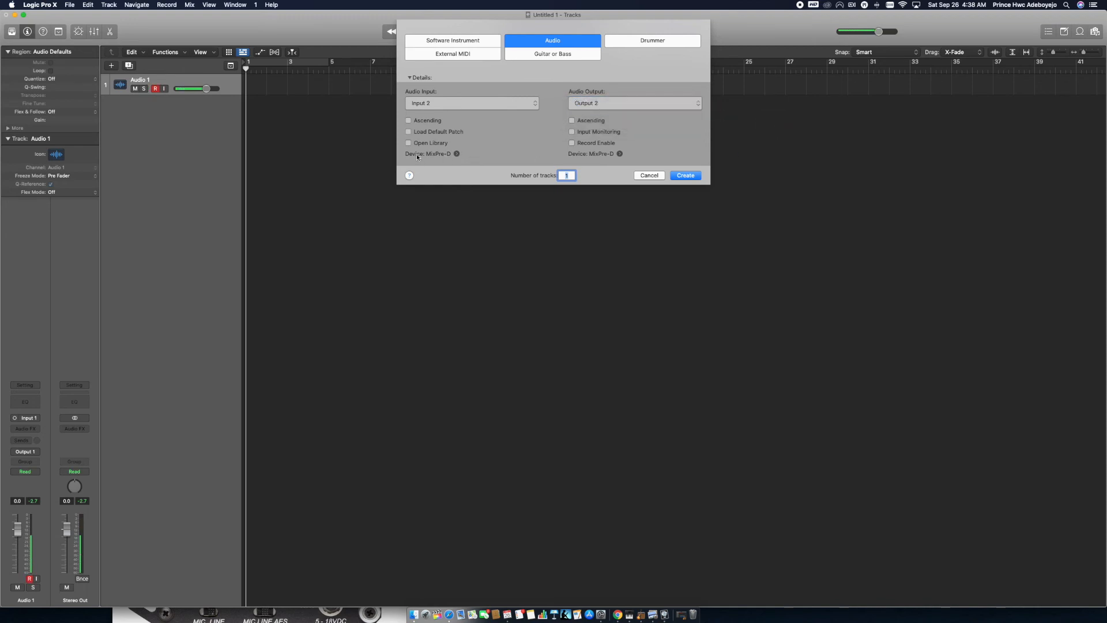
pyautogui.click(685, 175)
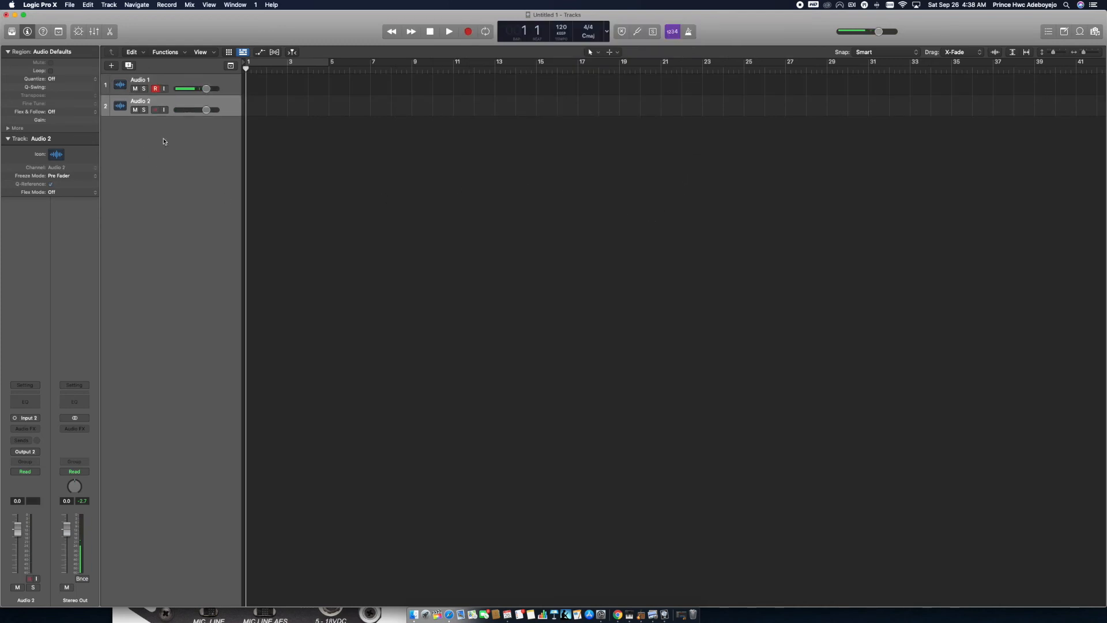
pyautogui.click(157, 109)
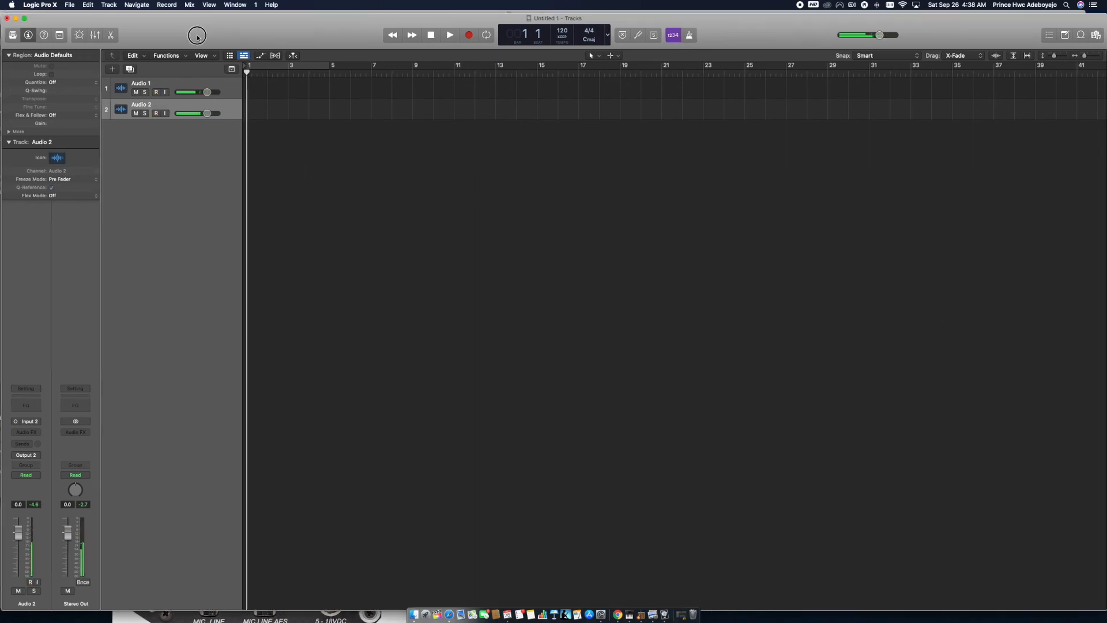
# Move the project windows down to uncover the desktop and minimize the earlier project containing the EV RE27nd and BB tracks.
pyautogui.click(182, 53)
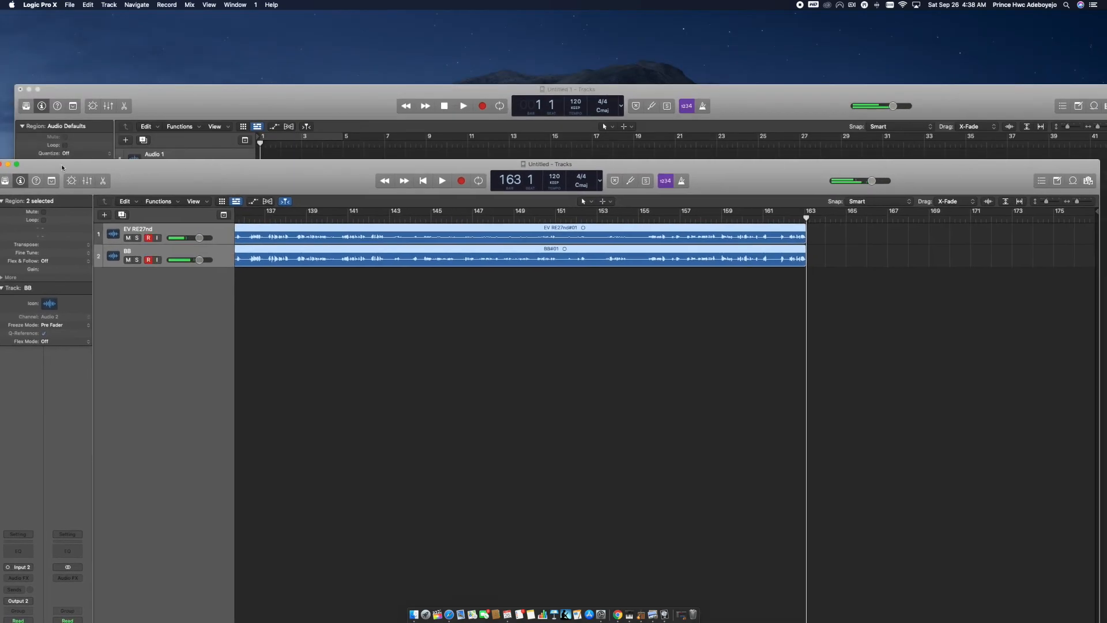
pyautogui.moveTo(73, 167); pyautogui.dragTo(152, 158)
pyautogui.click(88, 155)
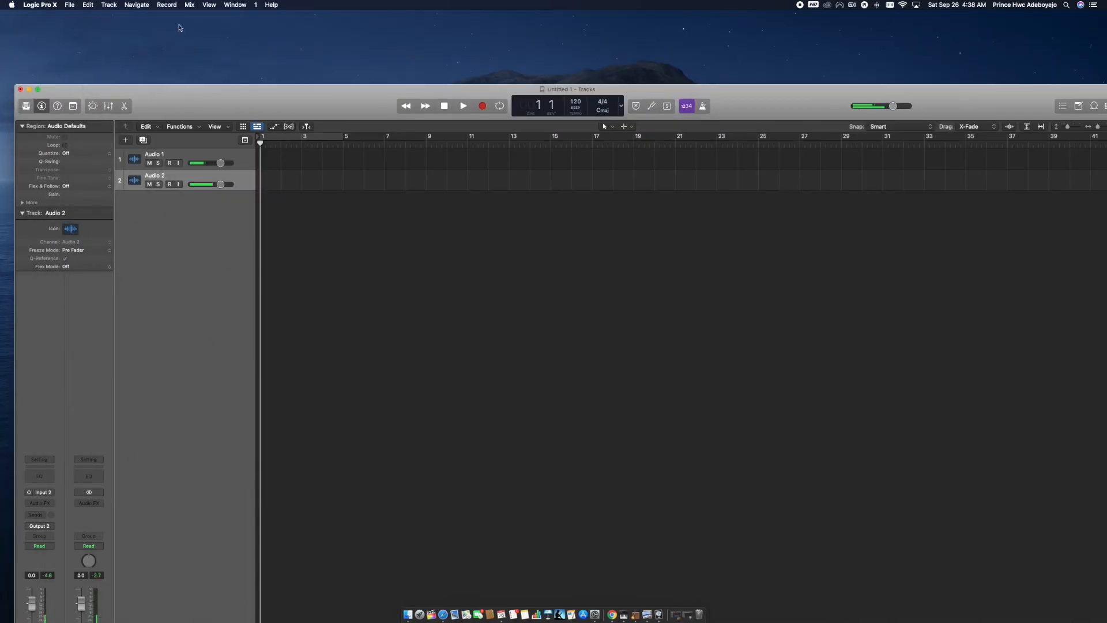
# Open Audio MIDI Setup from the Finder's Utilities folder and delete the multi mcs aggregate device.
pyautogui.click(242, 44)
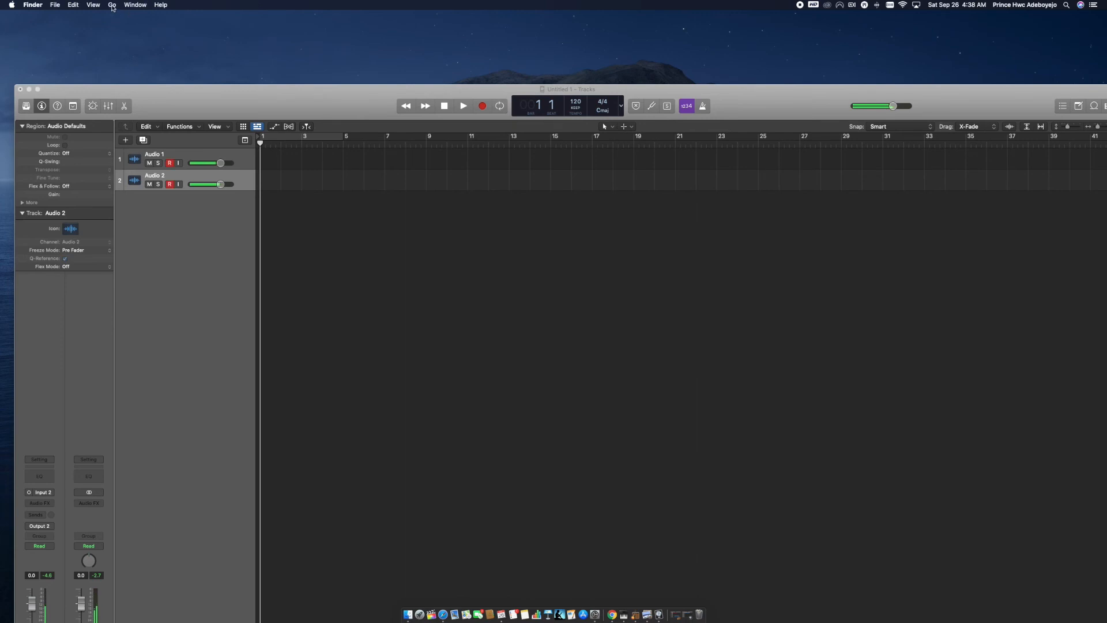
pyautogui.click(113, 5)
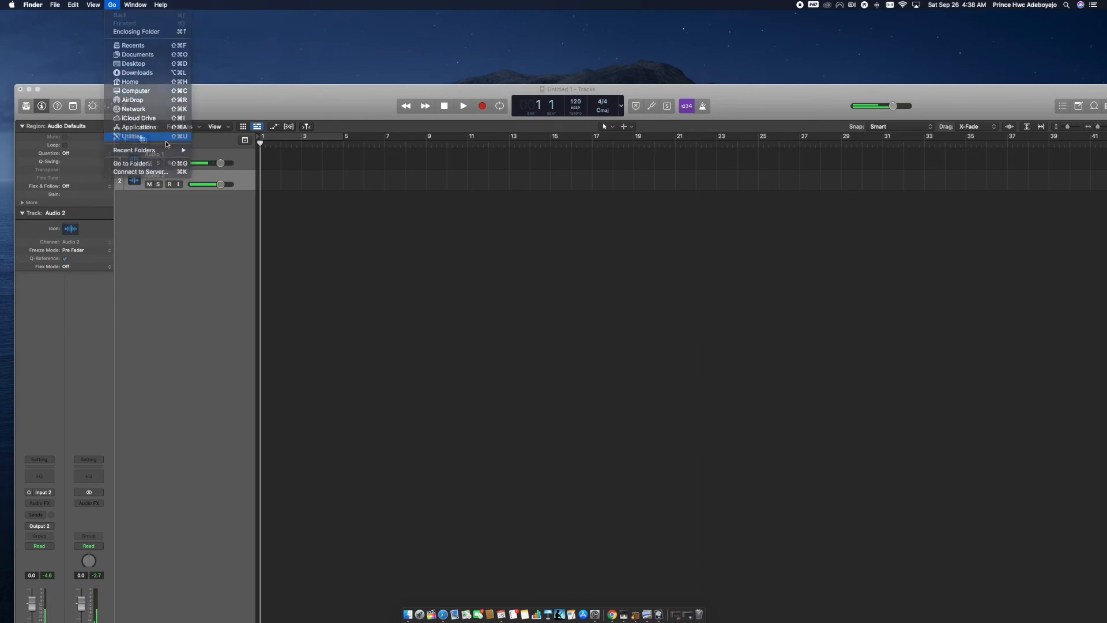
pyautogui.click(134, 137)
pyautogui.doubleClick(834, 189)
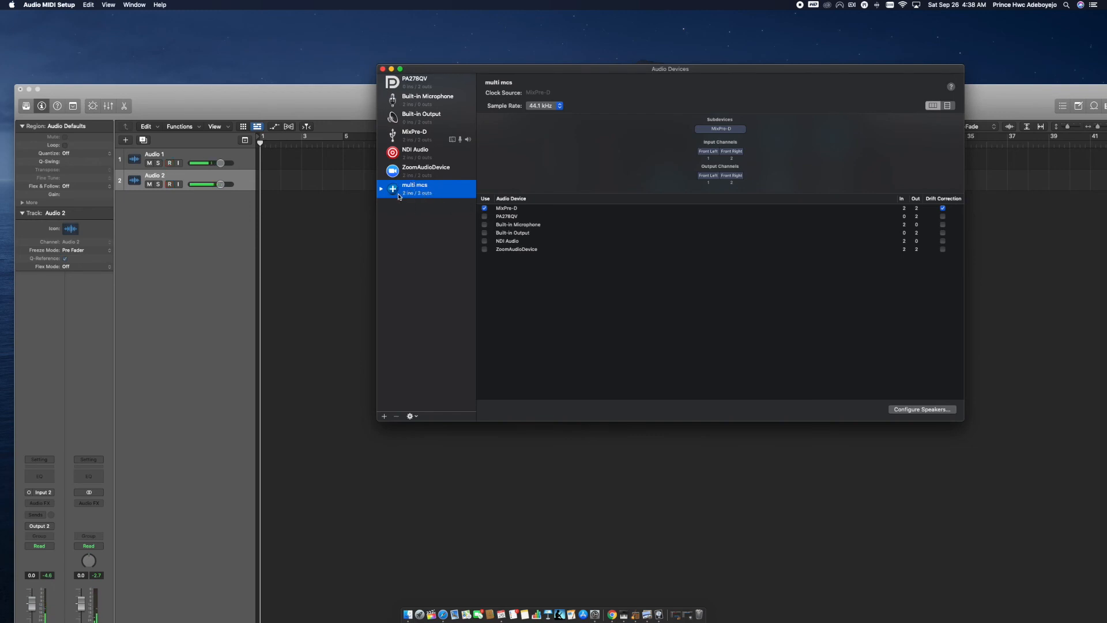
pyautogui.click(396, 417)
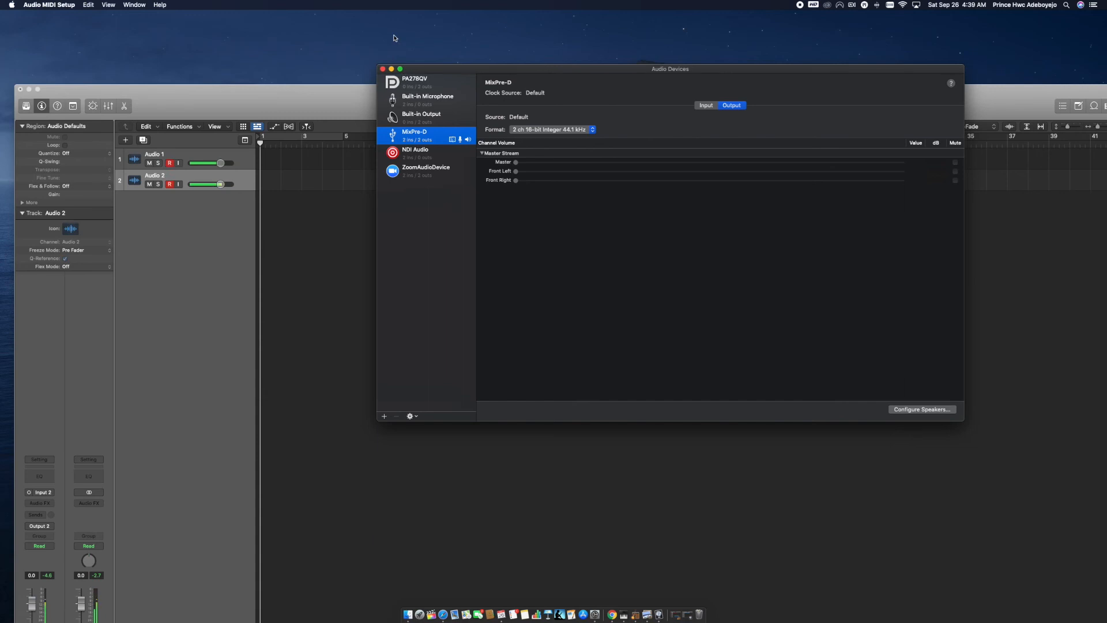
# Close the Audio Devices and Utilities windows and move the new project window back up so it fits the screen.
pyautogui.click(383, 69)
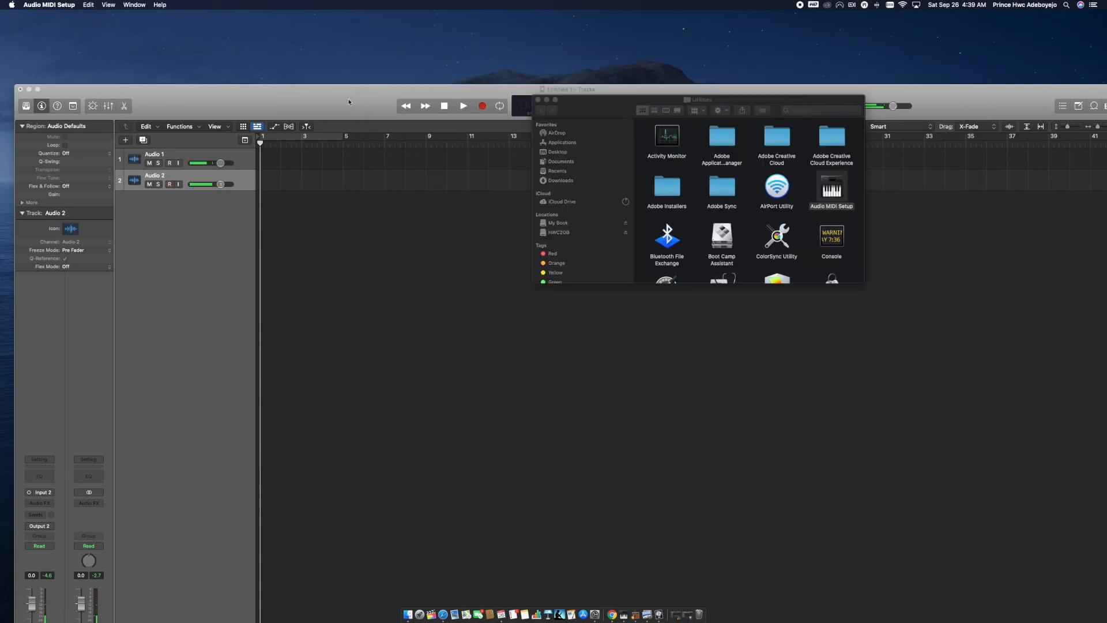
pyautogui.moveTo(349, 103); pyautogui.dragTo(350, 20)
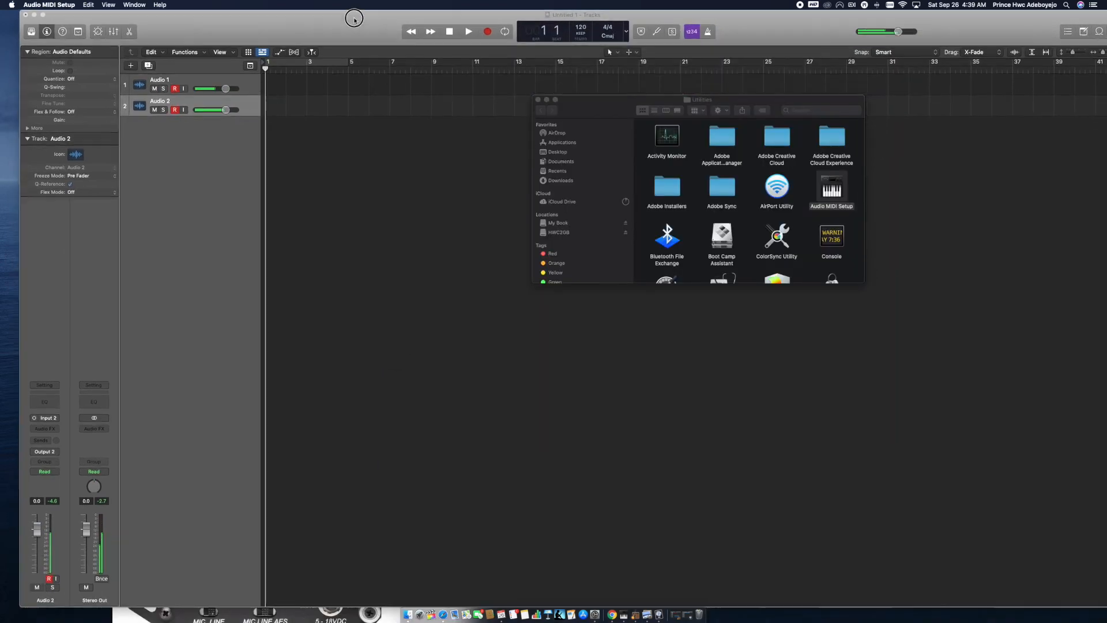
pyautogui.click(538, 100)
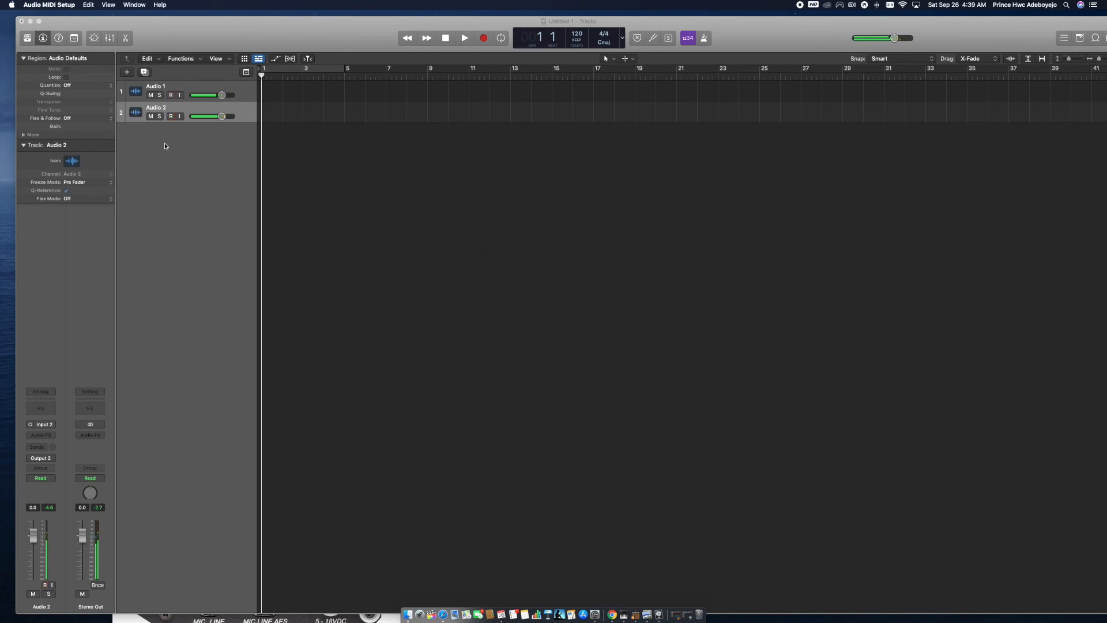
# Return to the new Logic Pro X project and start recording on both record-enabled tracks, Audio 1 and Audio 2.
pyautogui.click(245, 93)
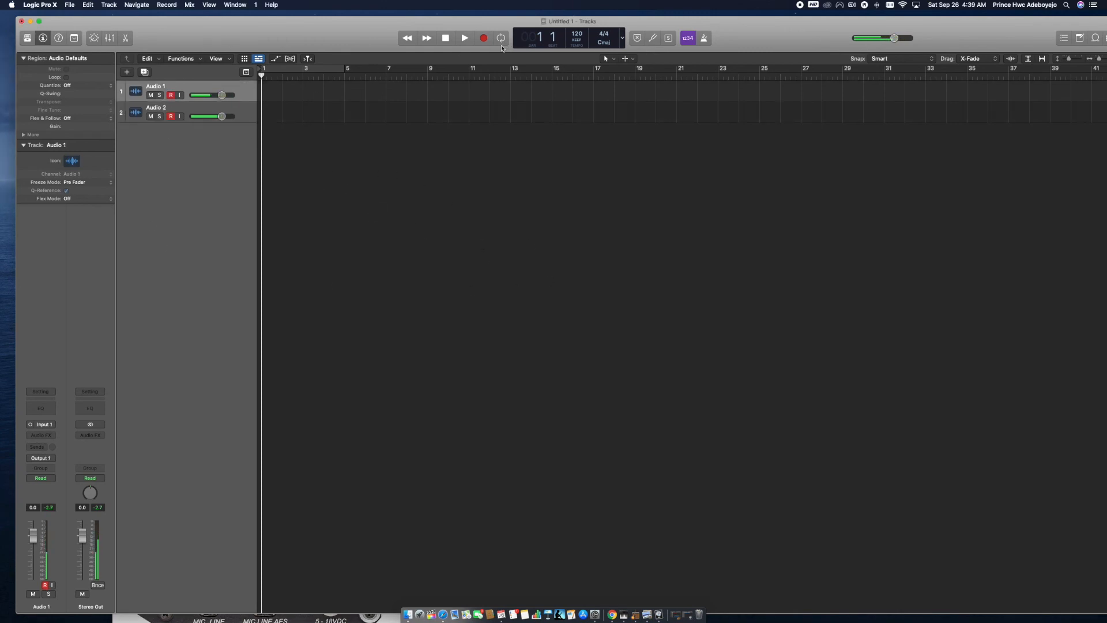
pyautogui.click(254, 117)
pyautogui.click(485, 39)
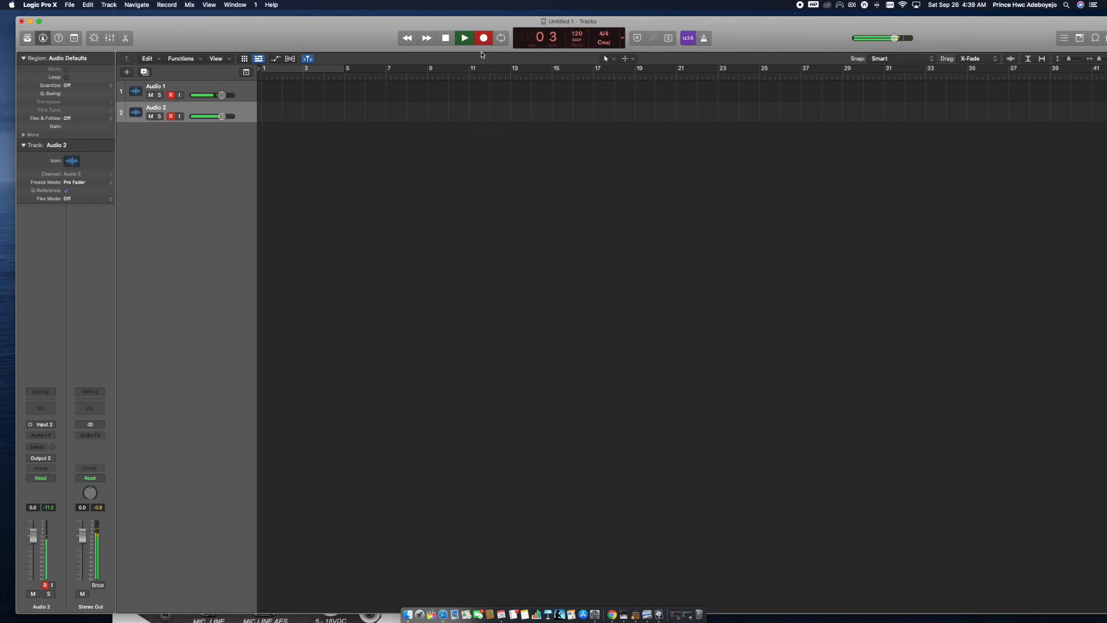